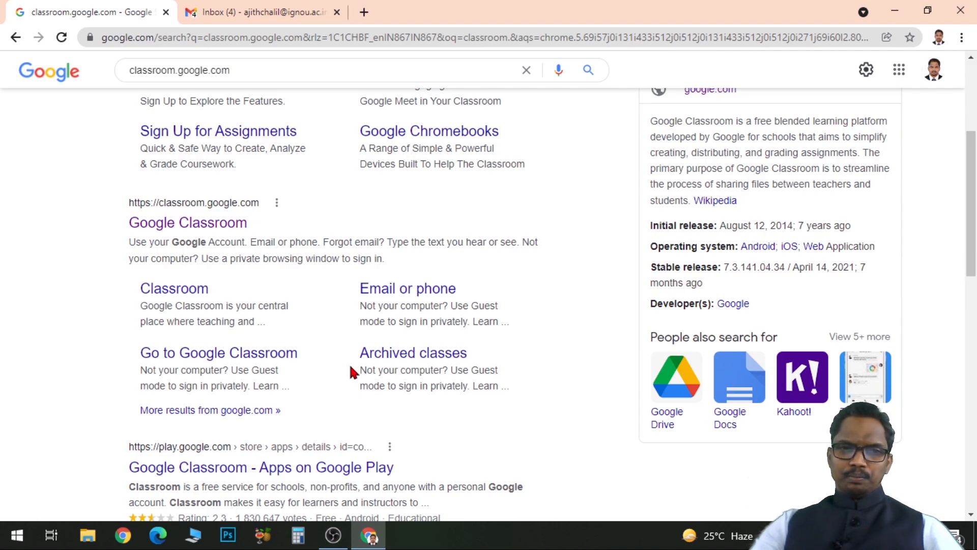
scroll(350, 371, up, 5)
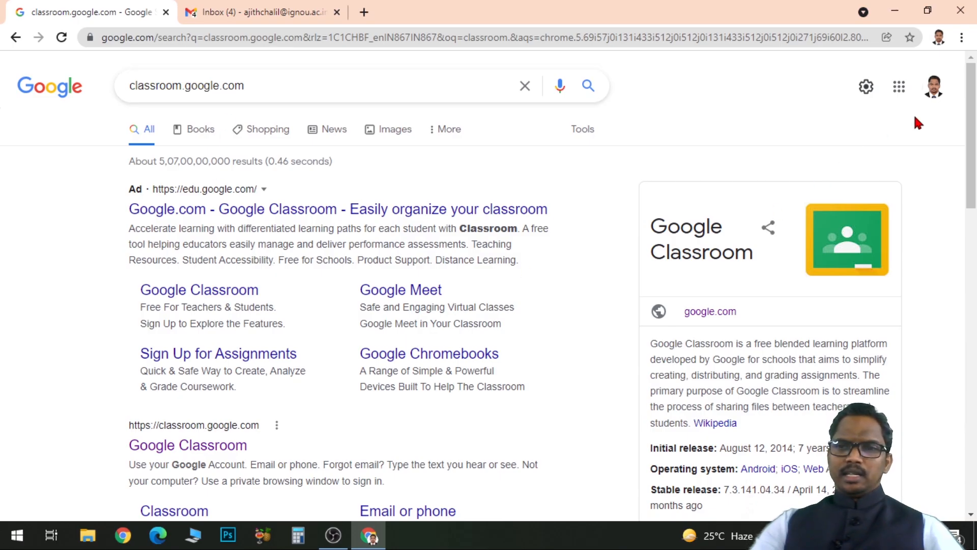
drag(974, 118, 976, 200)
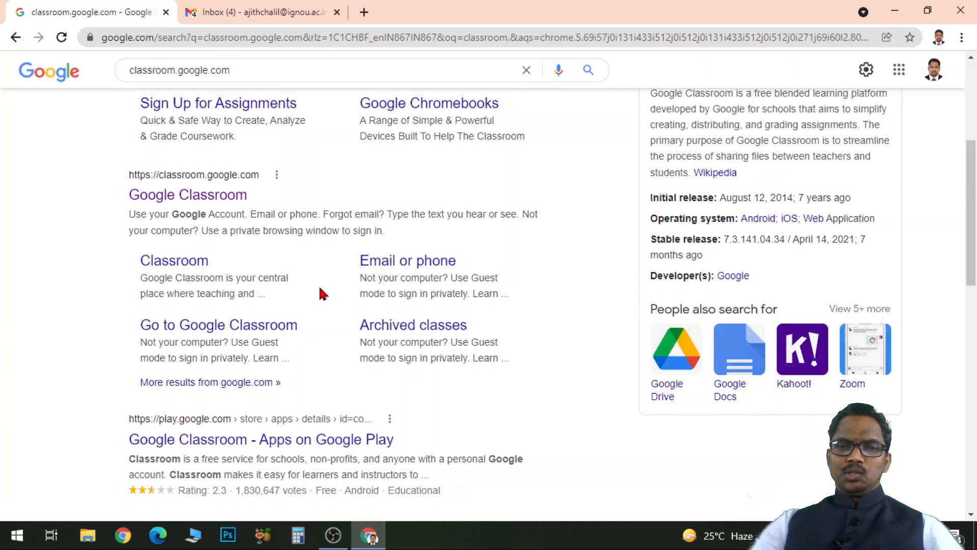
scroll(319, 292, up, 5)
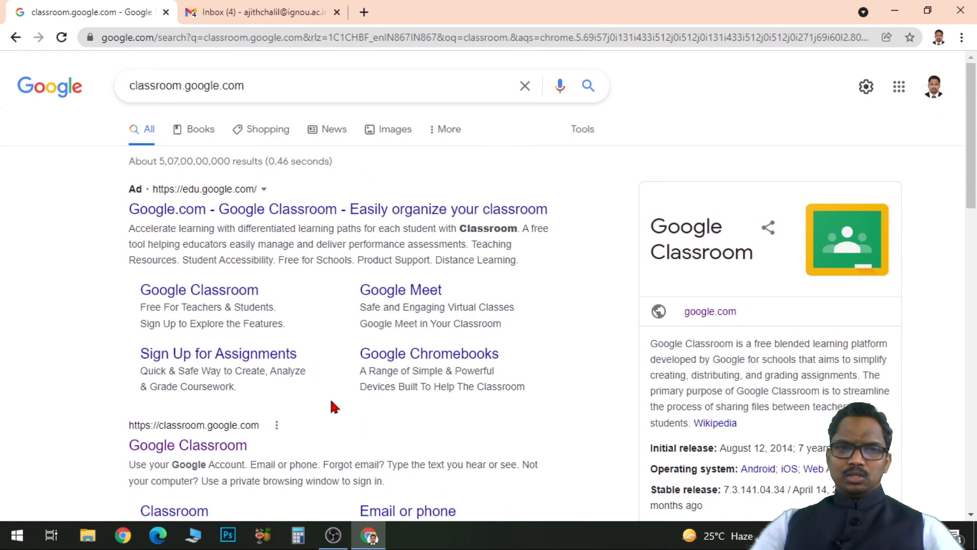
Switch to the Gmail inbox and open Google Classroom from the list of Google apps.
click(277, 14)
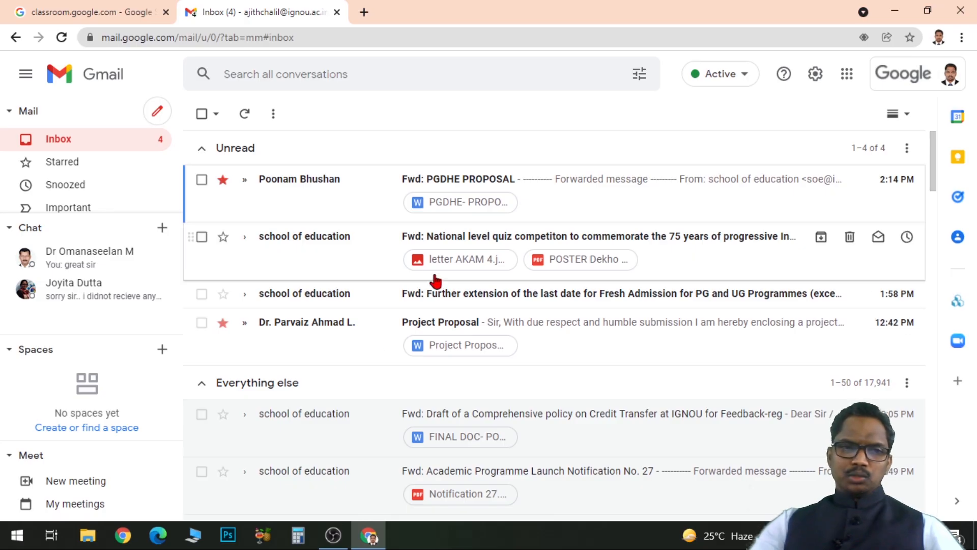
click(853, 81)
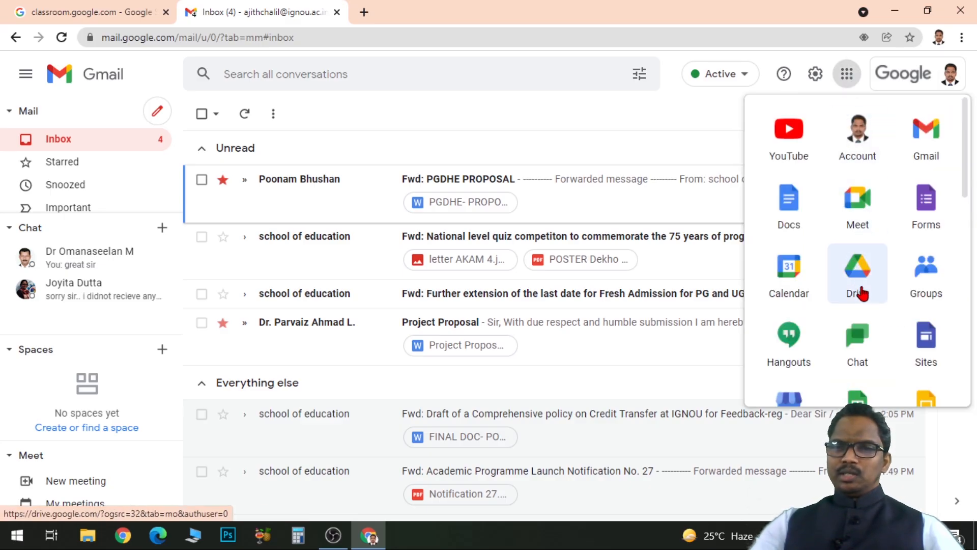
drag(966, 122, 957, 335)
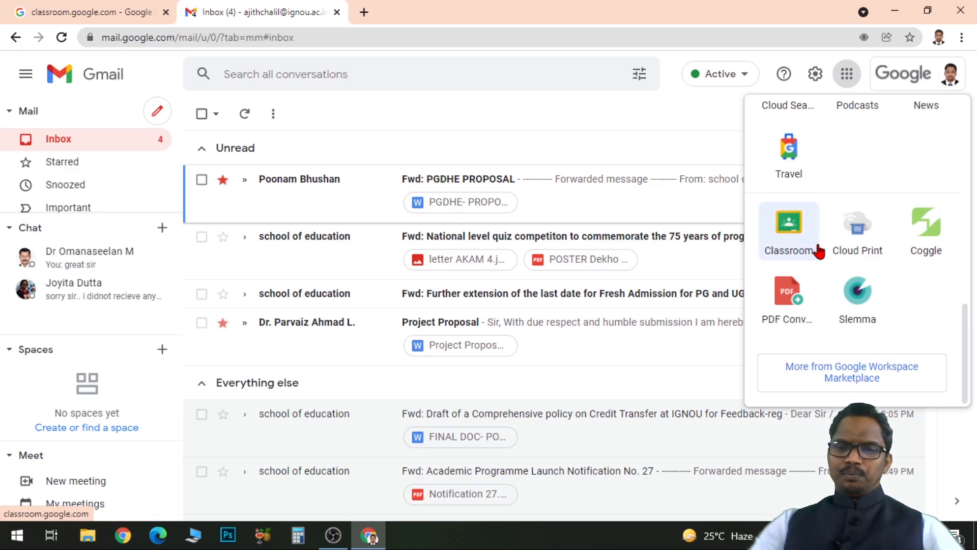
click(789, 243)
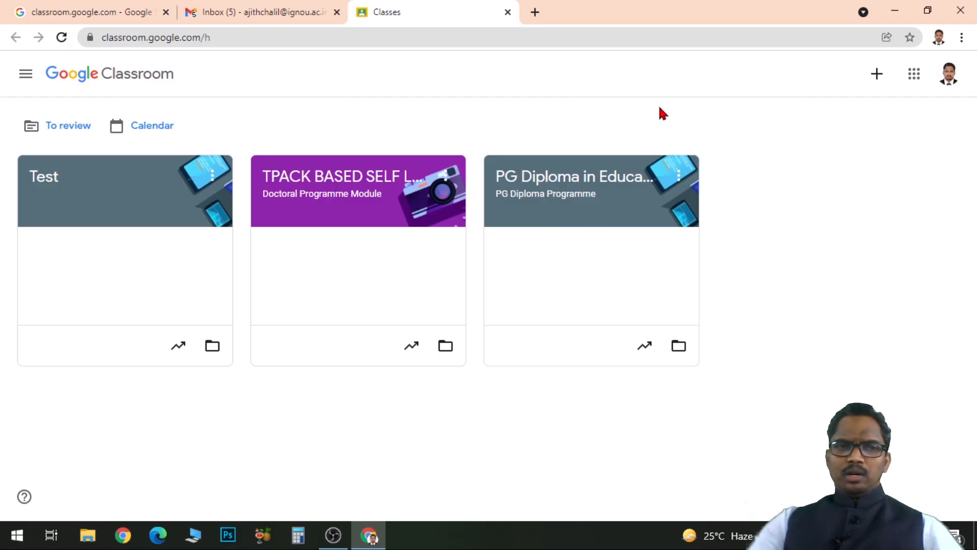
Start creating a new class and name it "Bachelor of Physics".
click(877, 76)
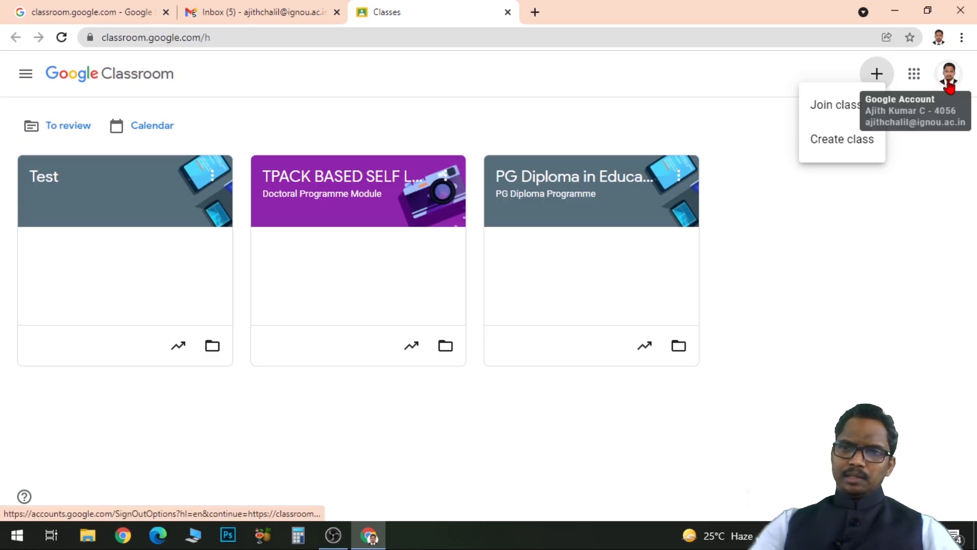
click(851, 141)
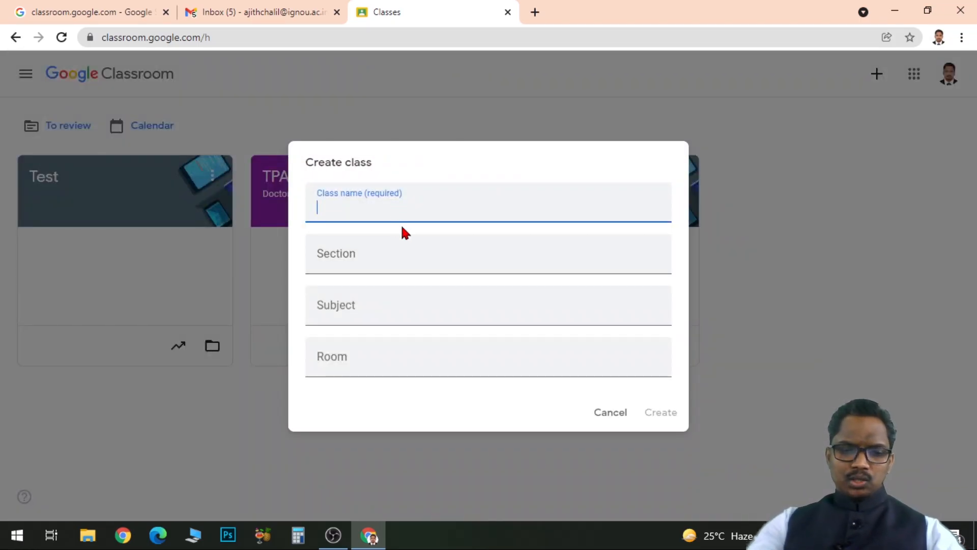
text(BAchelor)
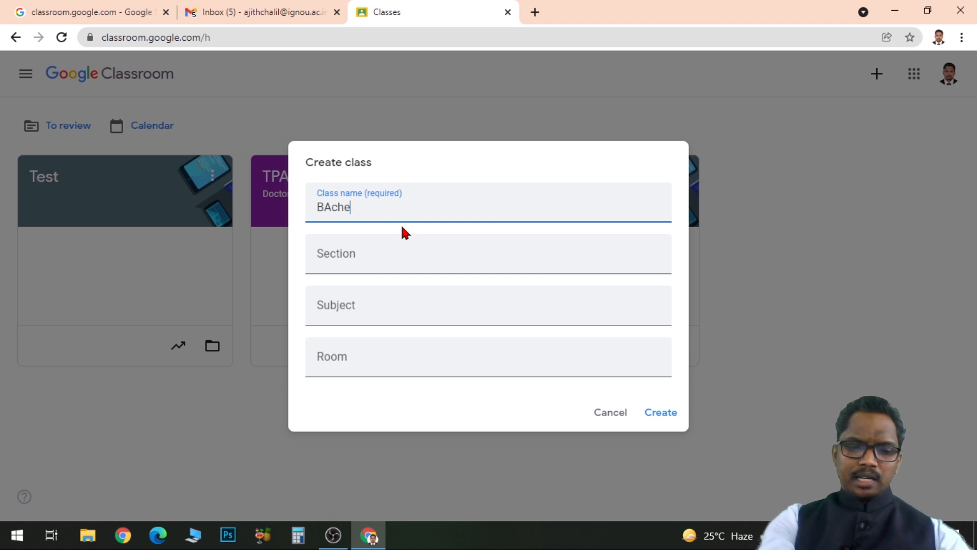
key(BackSpace)
key(BackSpace)
key(BackSpace)
key(BackSpace)
key(BackSpace)
key(BackSpace)
key(BackSpace)
text(achelor of Physics)
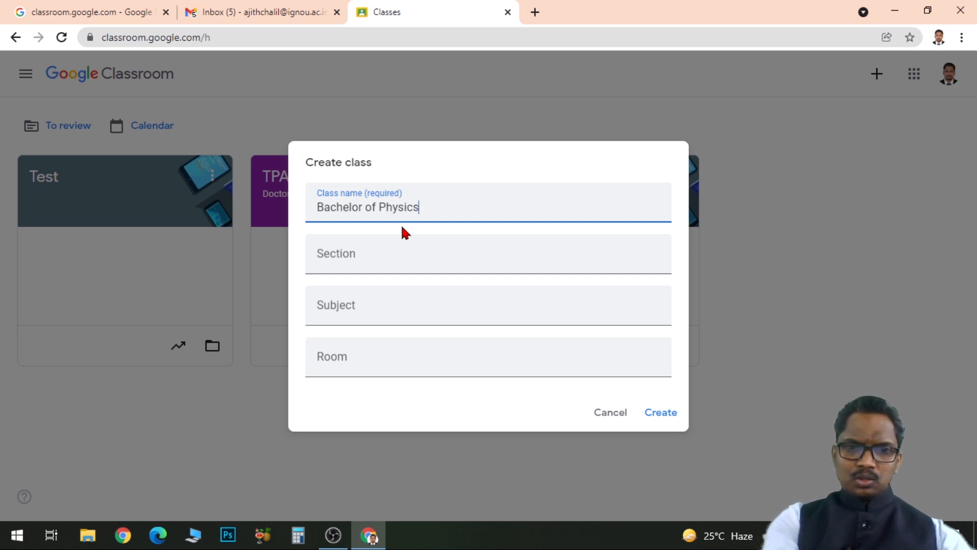
Set the section to "First Year" and the subject to "Physics", leave the room empty, and create the class.
click(366, 255)
text(Fir)
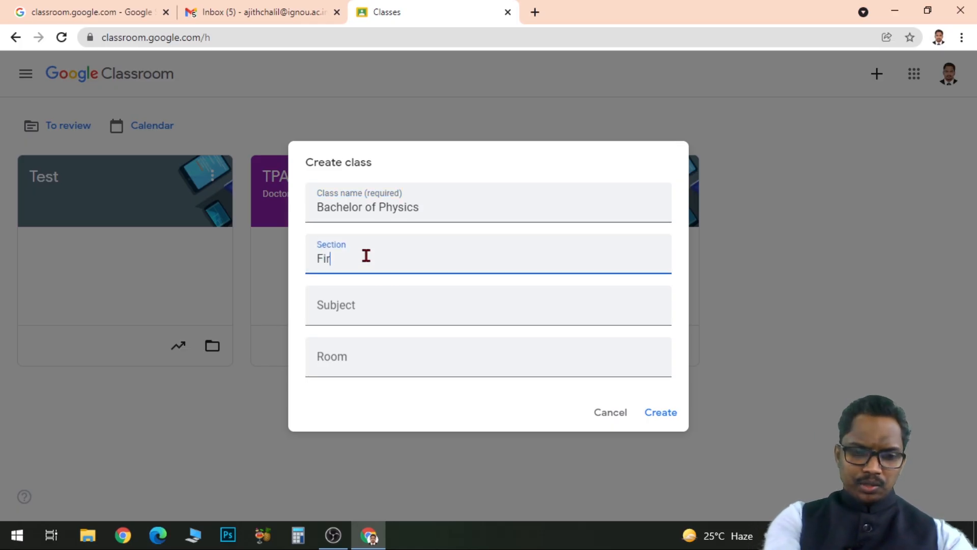
text(st Year)
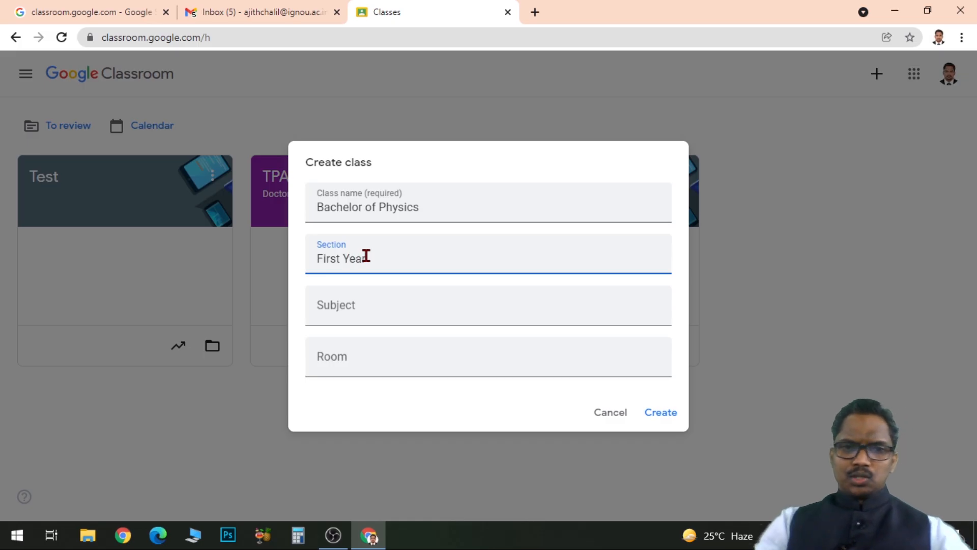
click(333, 302)
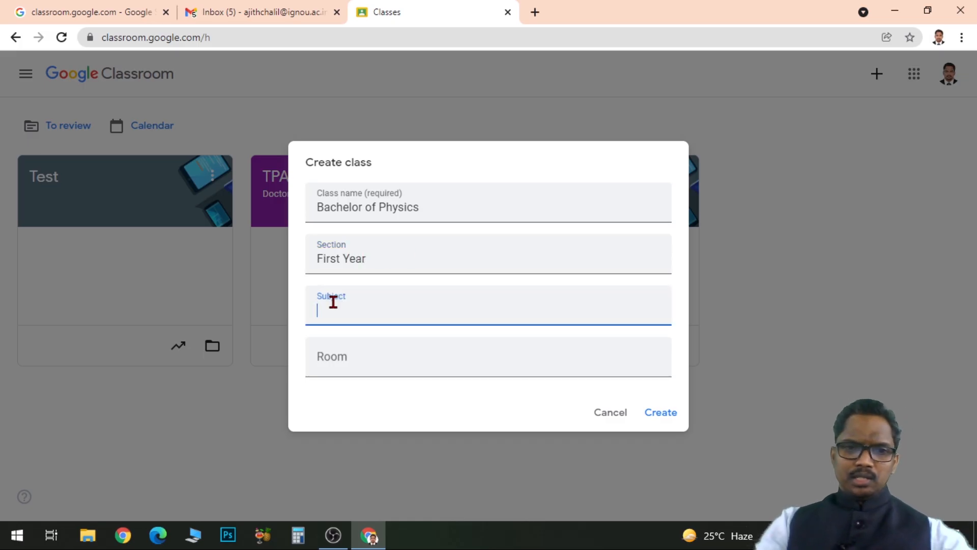
text(Physics)
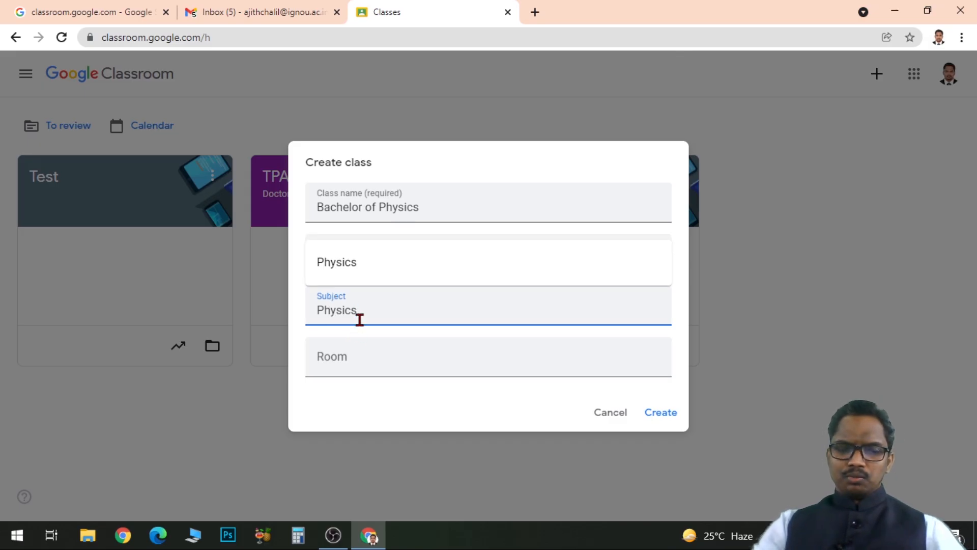
click(336, 360)
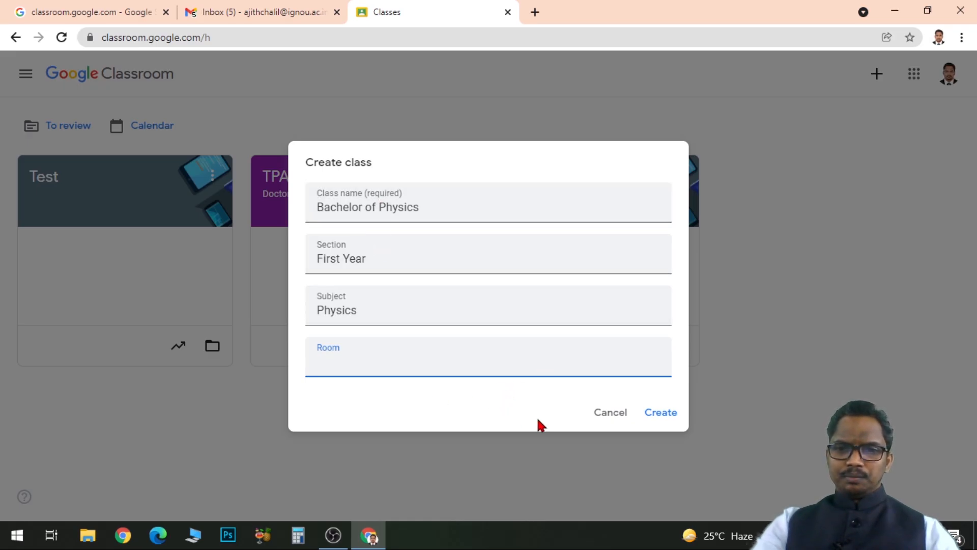
click(666, 413)
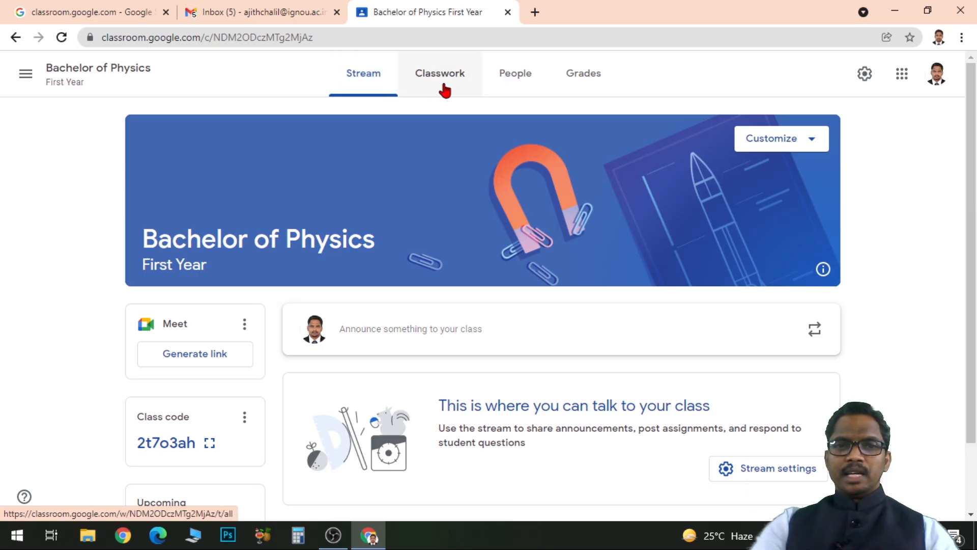
Look through the new class's Classwork, People and Grades pages.
click(450, 89)
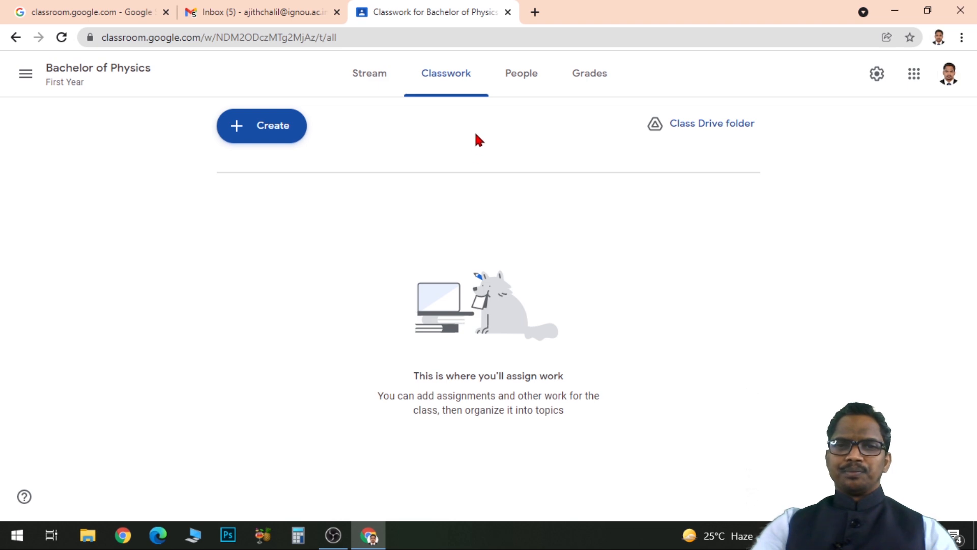
click(510, 77)
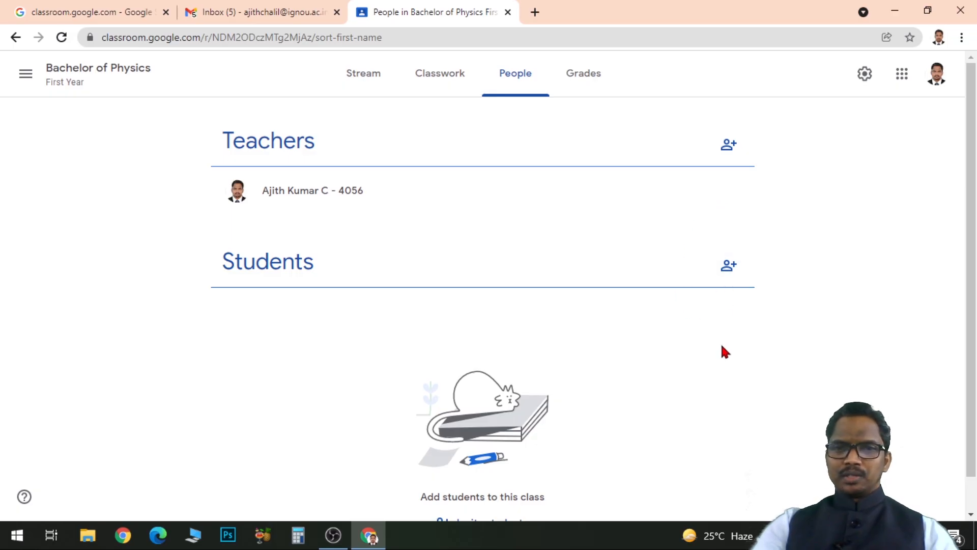
click(593, 80)
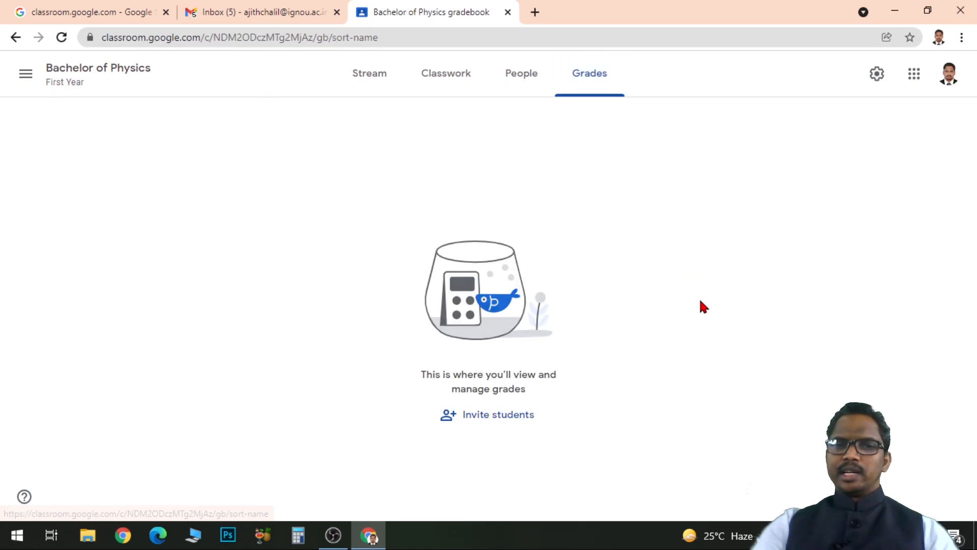
Open the class settings to review the class details, and view the class code enlarged.
click(876, 76)
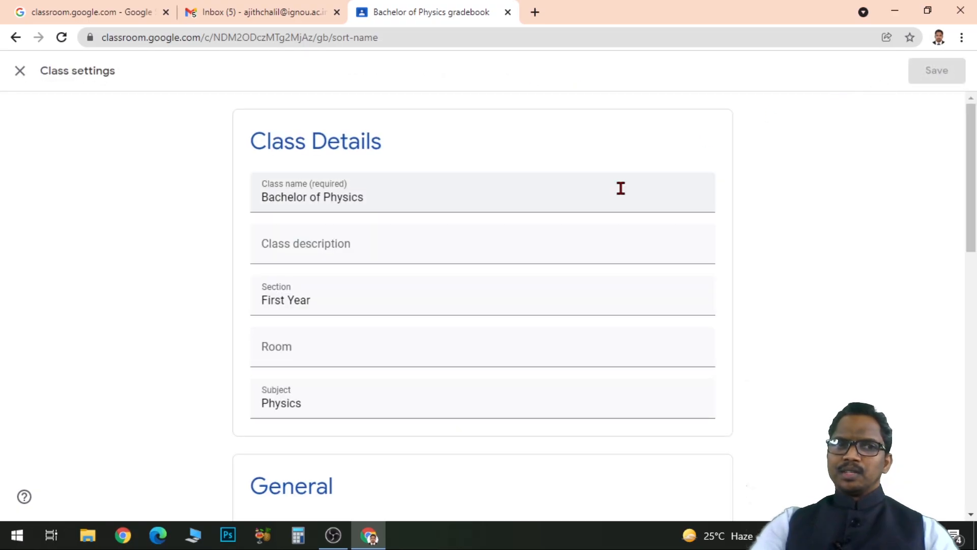
mouse_move(970, 135)
mouse_down()
mouse_move(973, 393)
mouse_move(973, 137)
mouse_up()
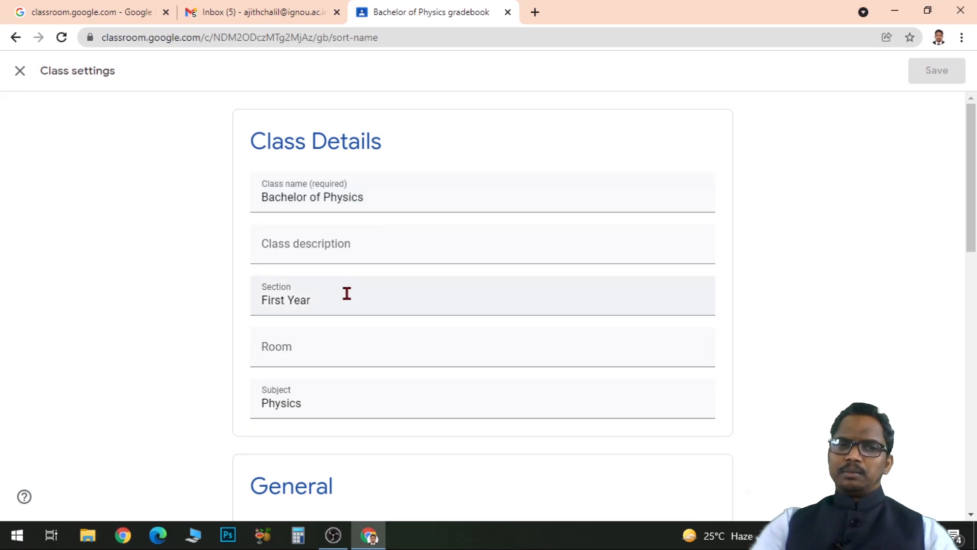
drag(972, 128, 972, 242)
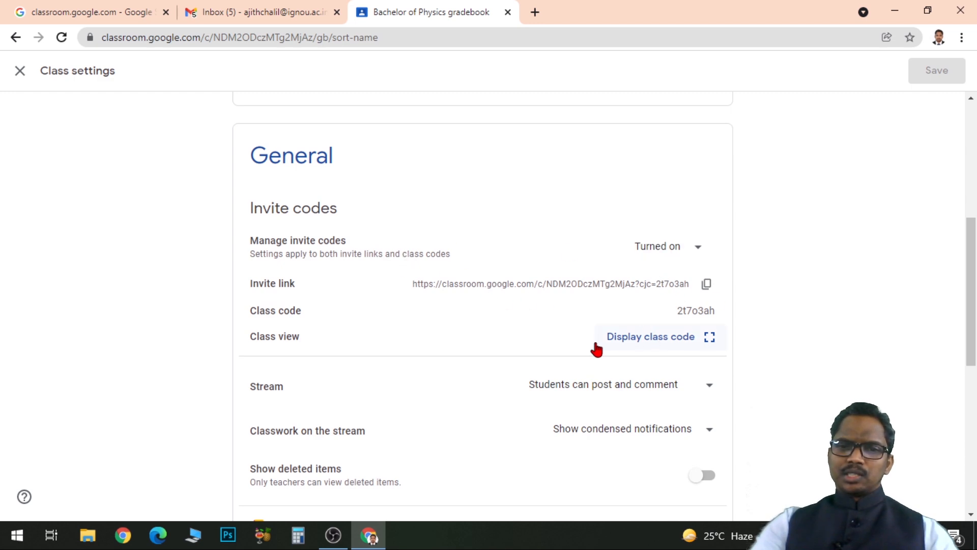
click(707, 342)
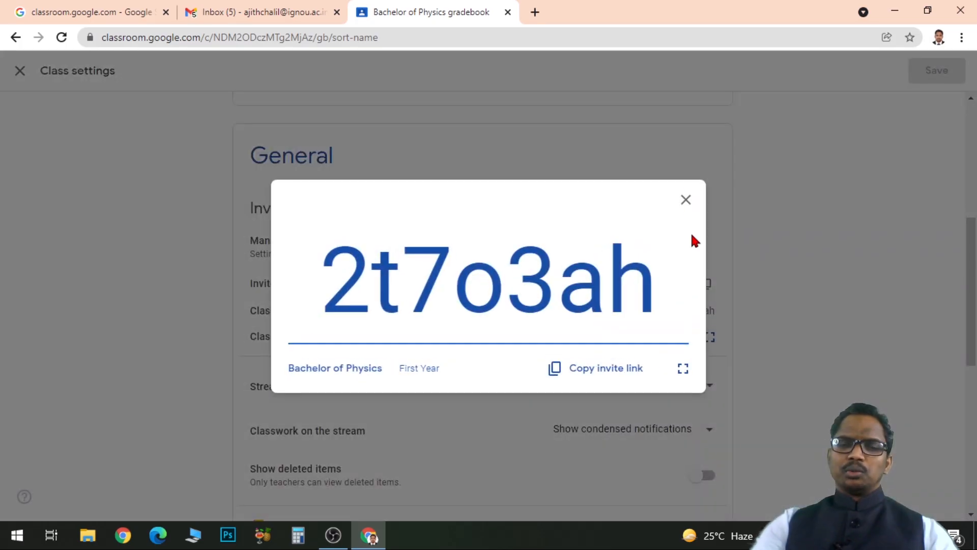
click(689, 206)
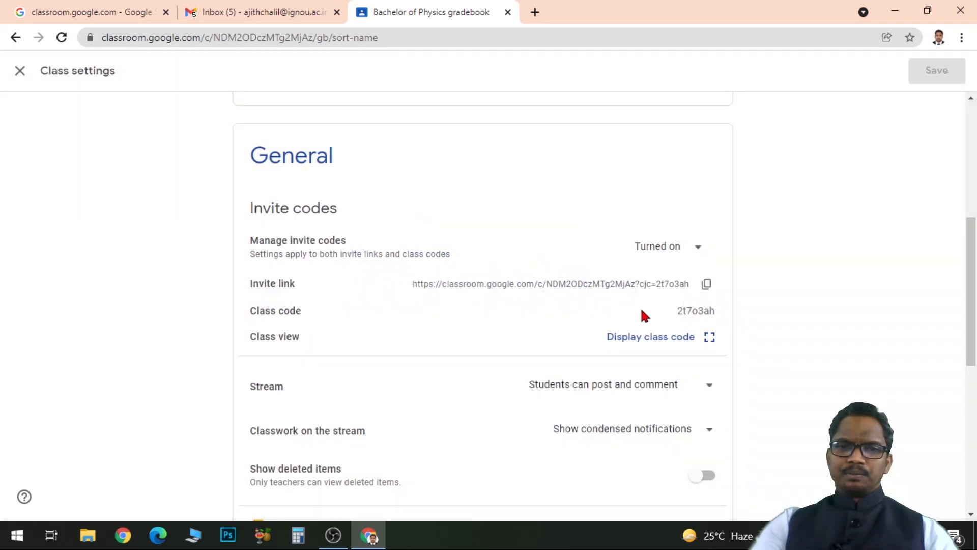
Examine the Stream posting and commenting permission options in the General settings without changing them.
drag(968, 250, 976, 305)
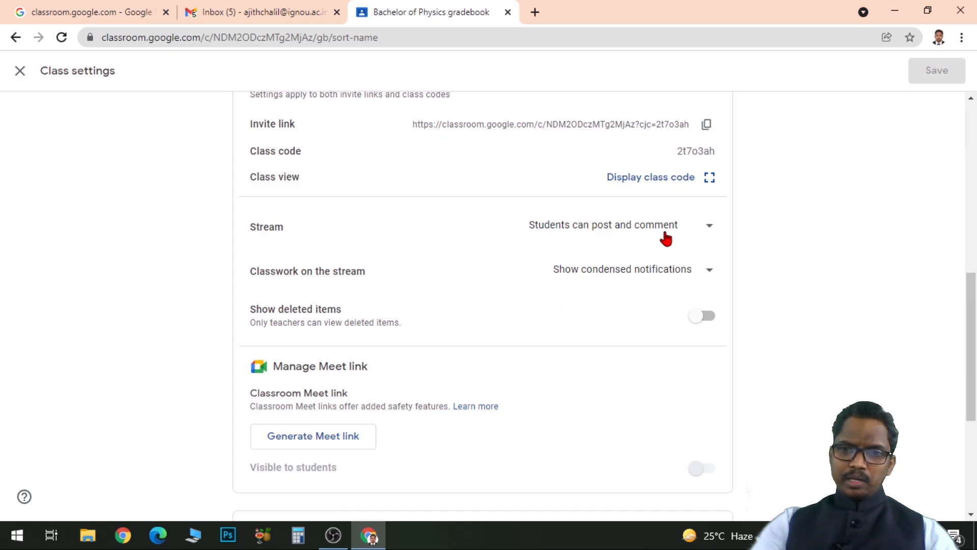
click(713, 234)
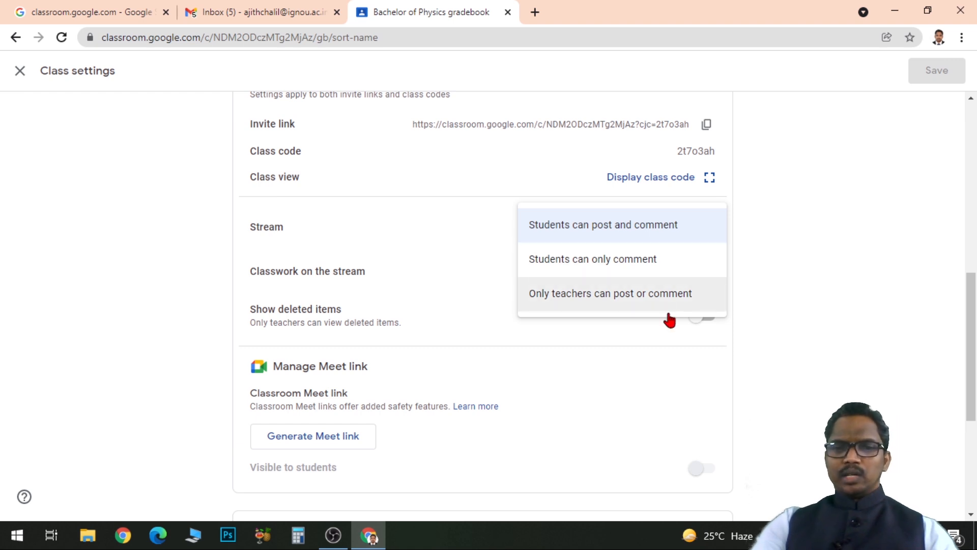
click(771, 274)
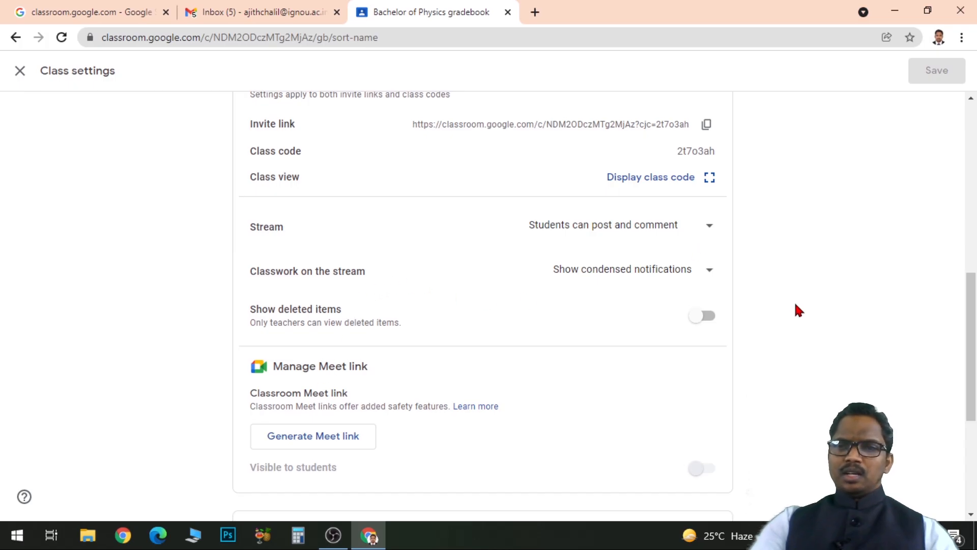
Review the Meet link settings and the overall grade calculation options, and close the class settings without changes.
drag(971, 305, 973, 346)
scroll(535, 340, down, 2)
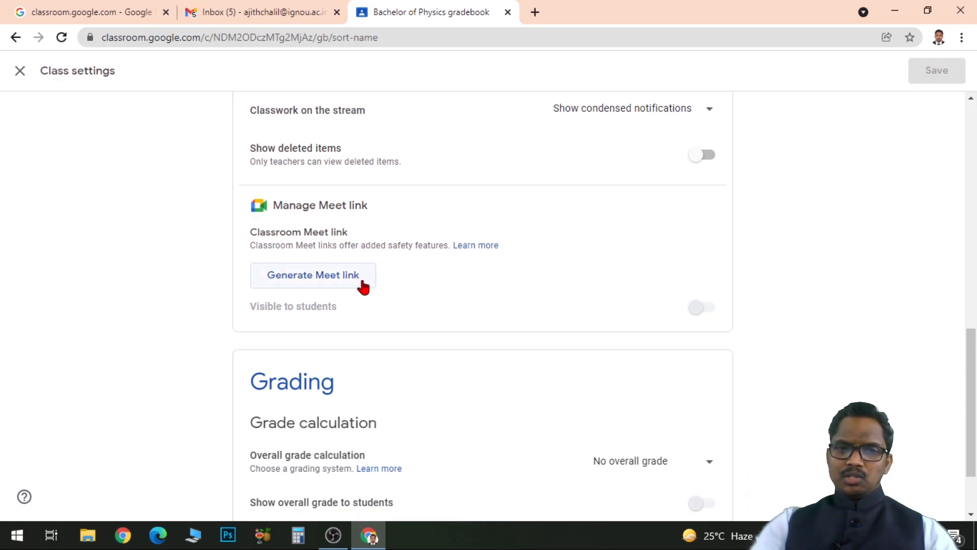
scroll(363, 286, down, 2)
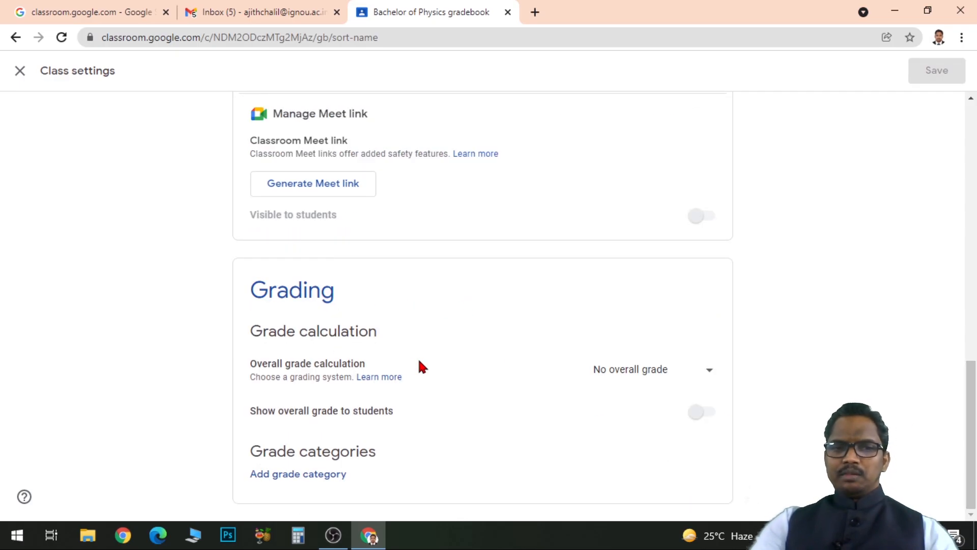
click(707, 373)
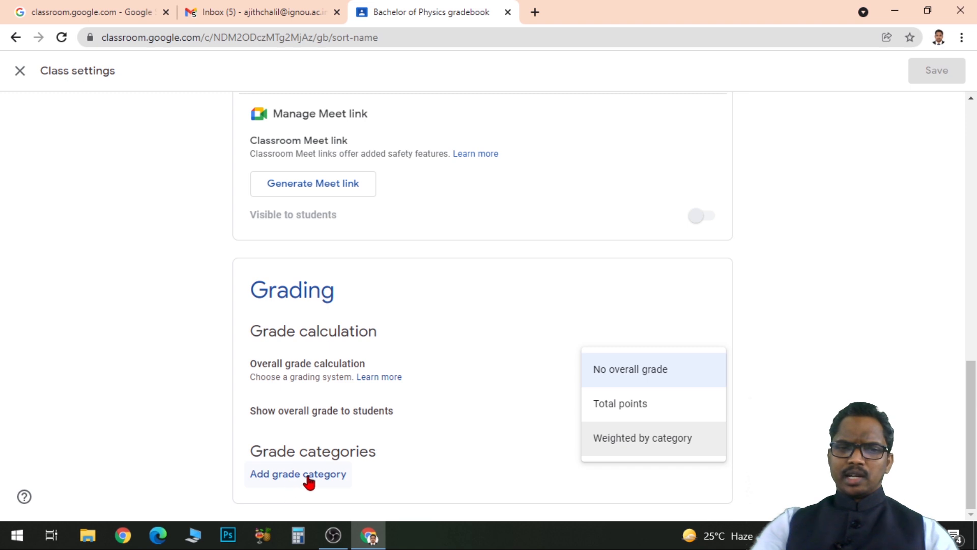
scroll(465, 462, up, 15)
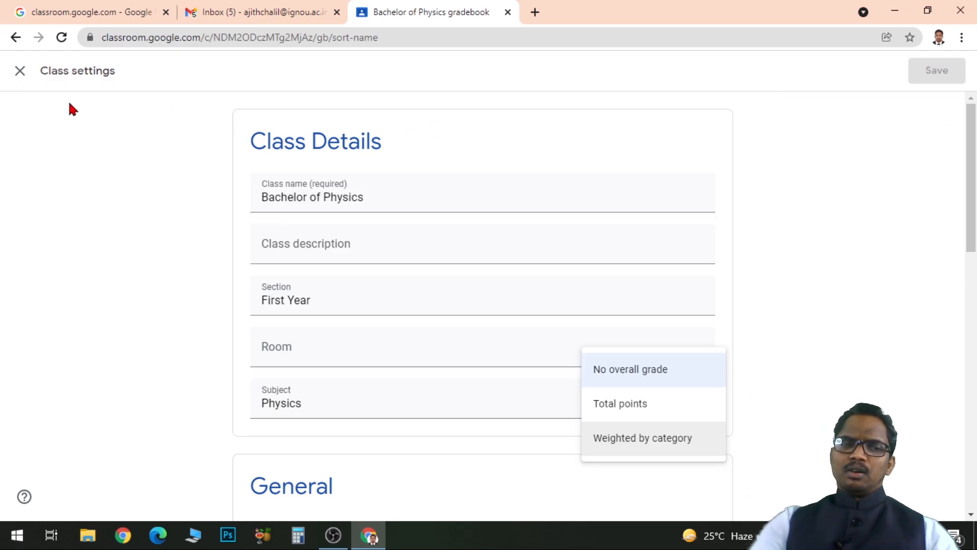
click(20, 71)
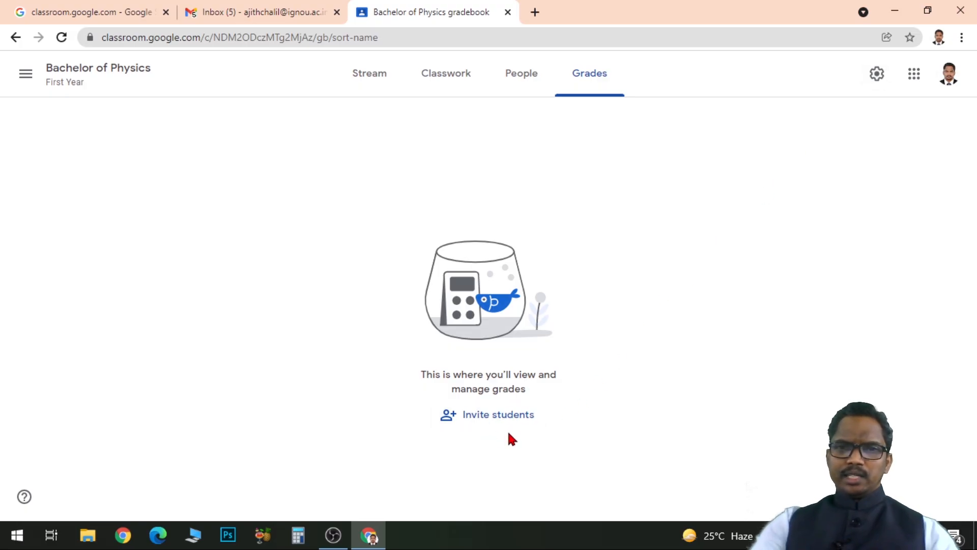
Return to the class's Stream page and look over its announcement, Meet, class code and upcoming work sections.
click(364, 83)
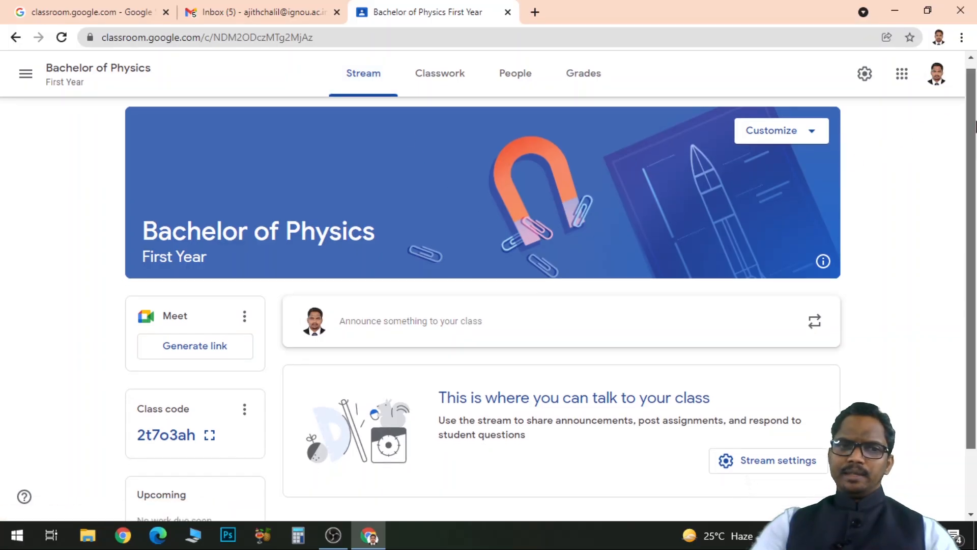
scroll(975, 125, down, 2)
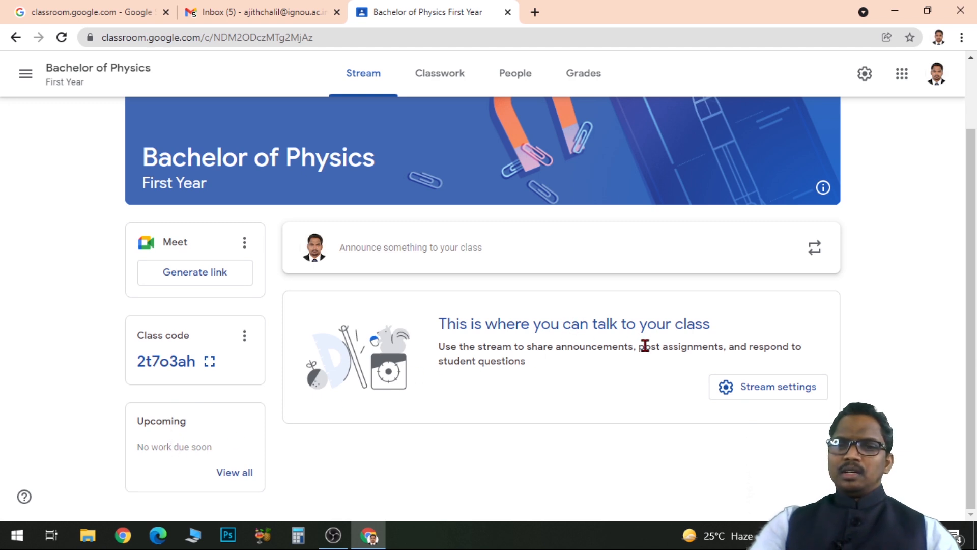
Open the class's Classwork page and start a new material post.
scroll(604, 390, up, 2)
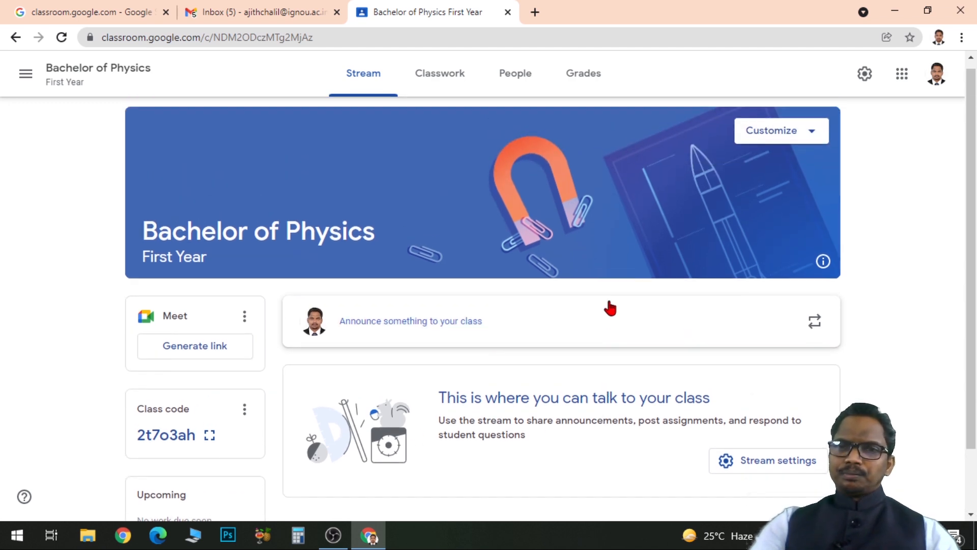
scroll(610, 305, up, 1)
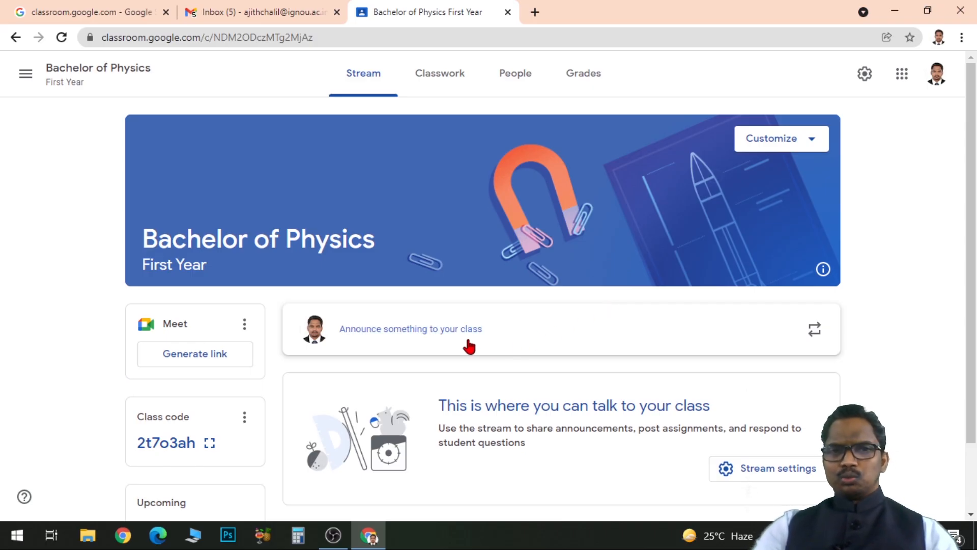
click(443, 83)
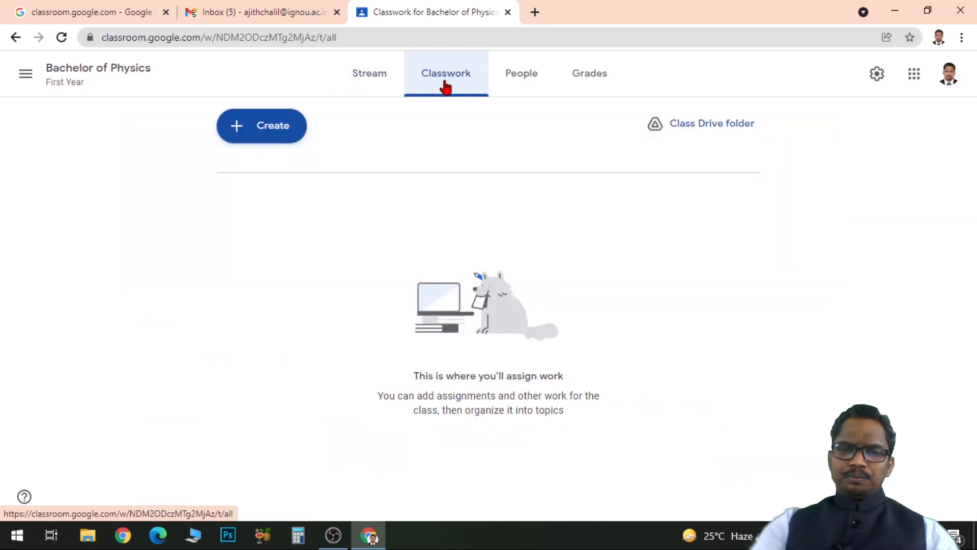
click(266, 138)
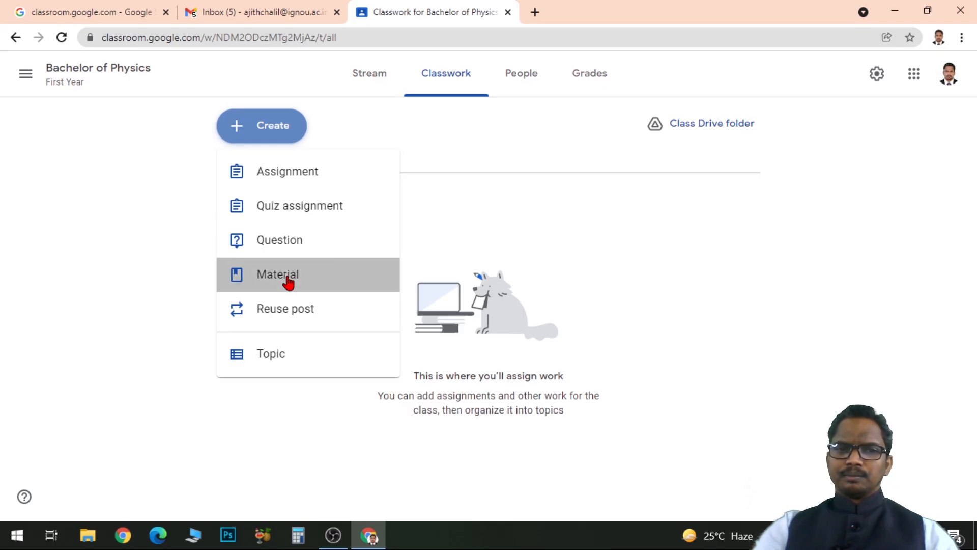
click(287, 278)
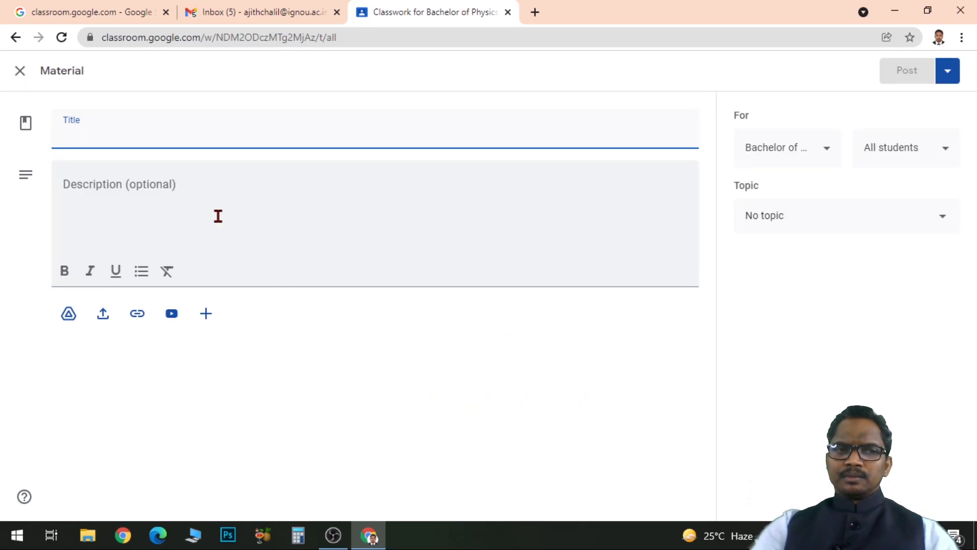
Title the material "Reading Material" and enter the description "Read the first chapter".
text(R)
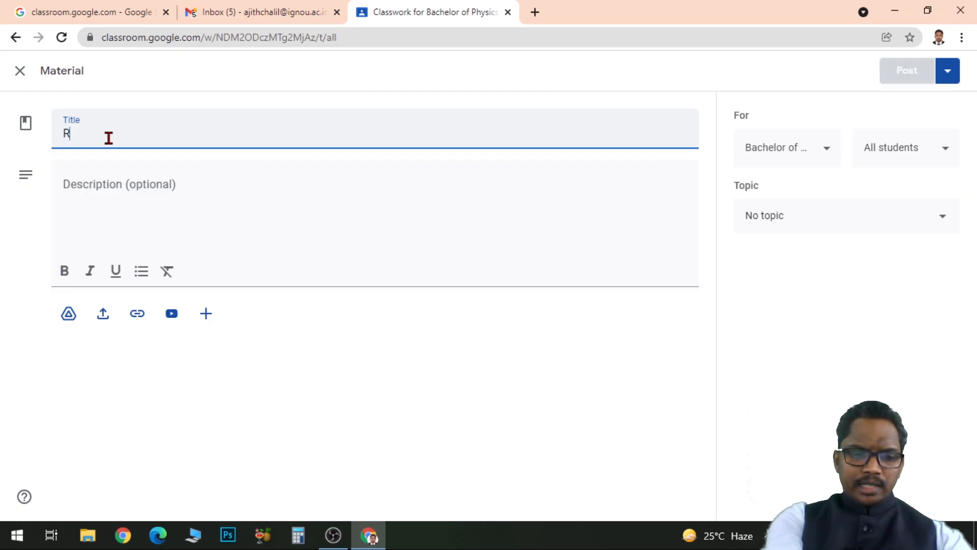
text(eading Material)
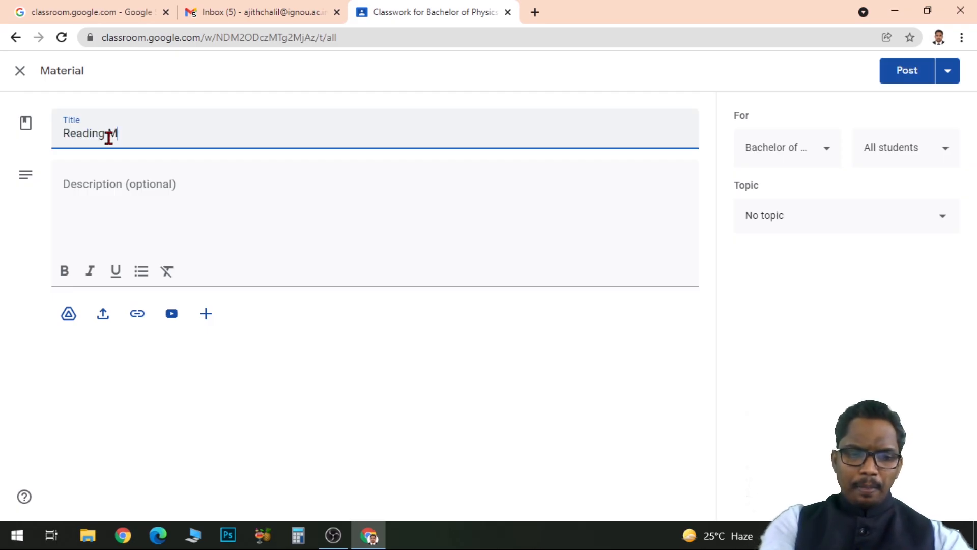
click(104, 187)
text(Read the)
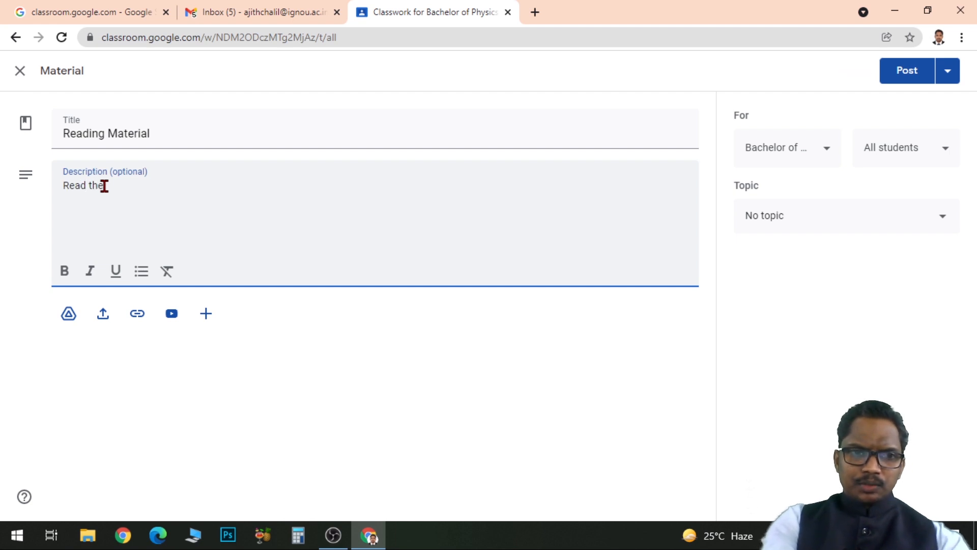
text( first chapter)
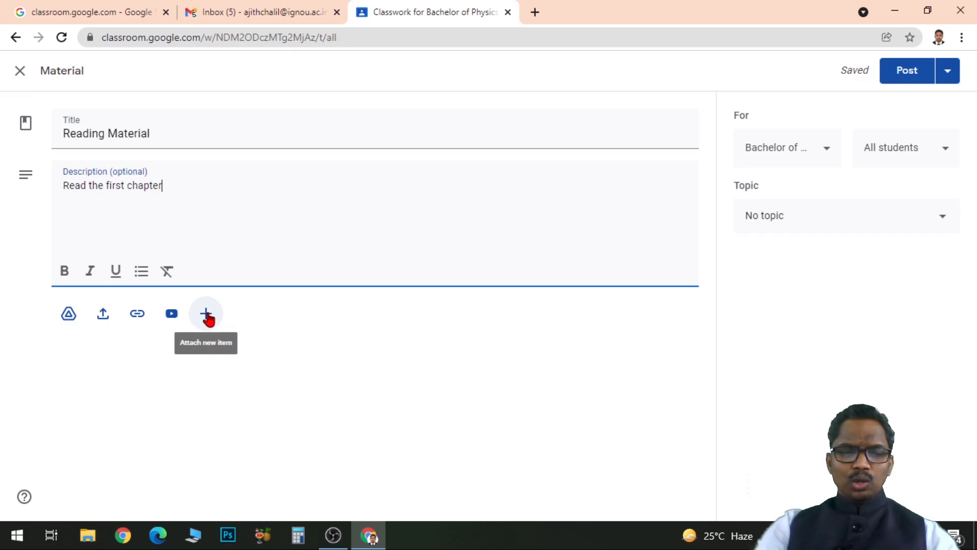
Look at how a file from the computer can be uploaded to the material, and close the file picker without attaching anything.
click(103, 317)
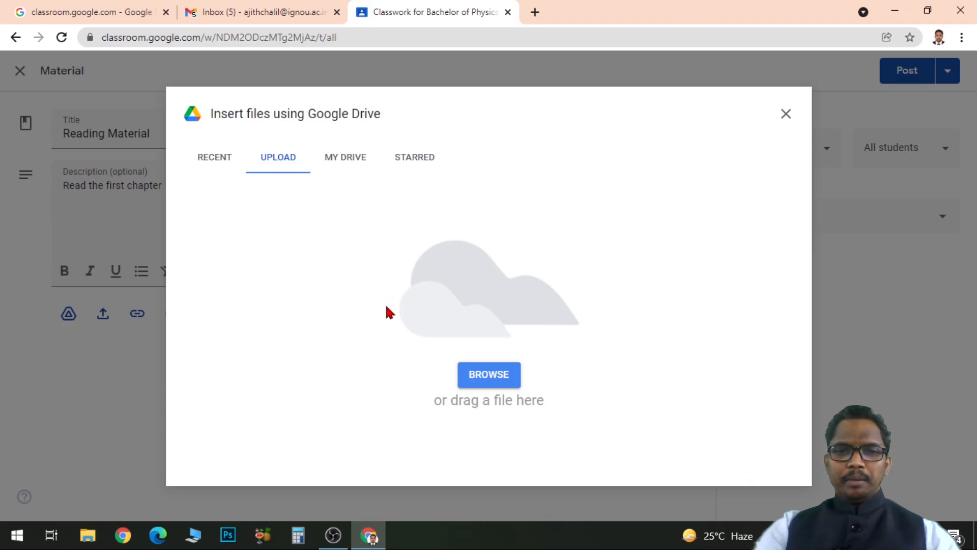
click(501, 385)
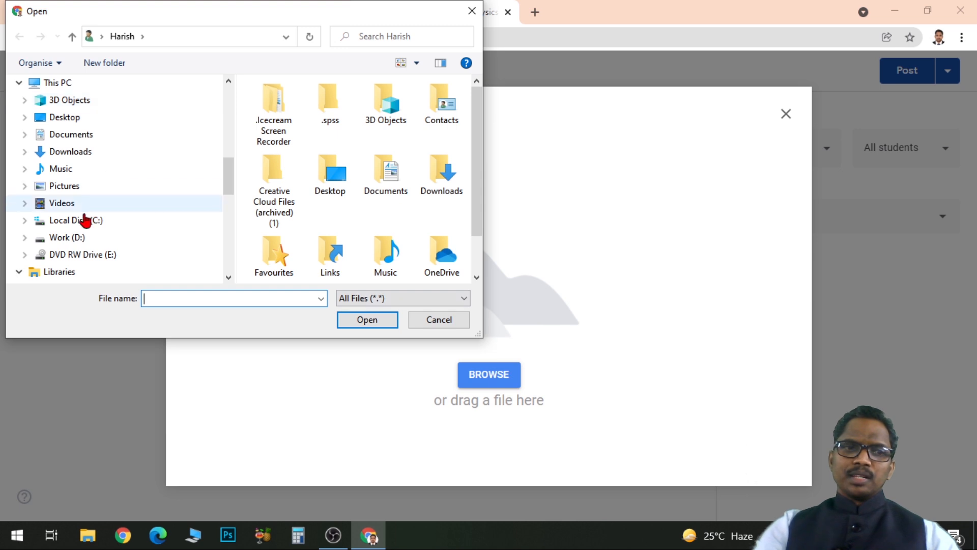
click(108, 258)
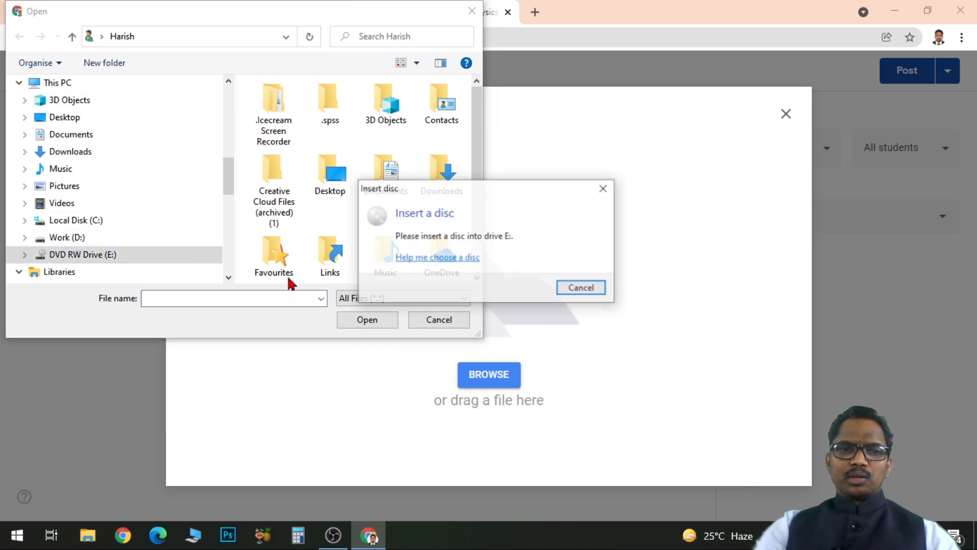
click(589, 295)
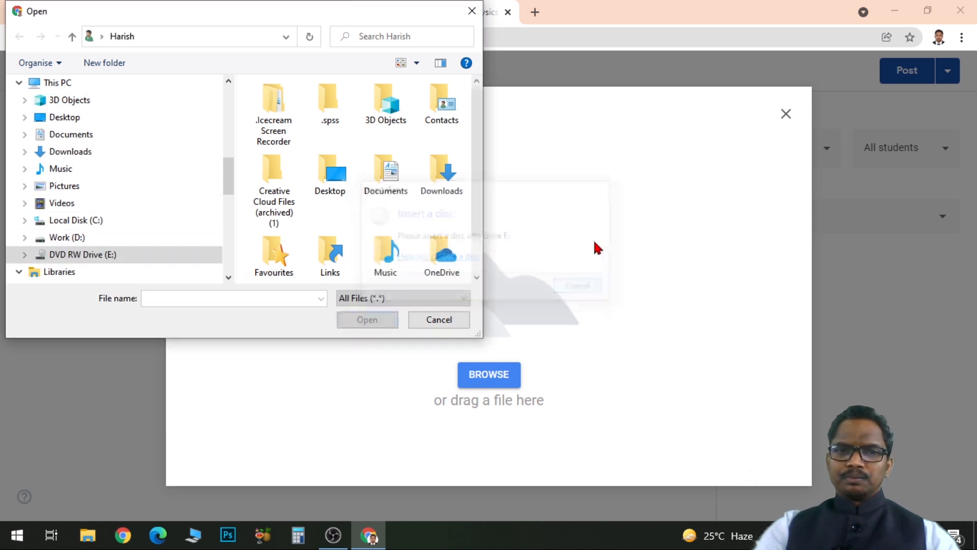
drag(229, 172, 227, 135)
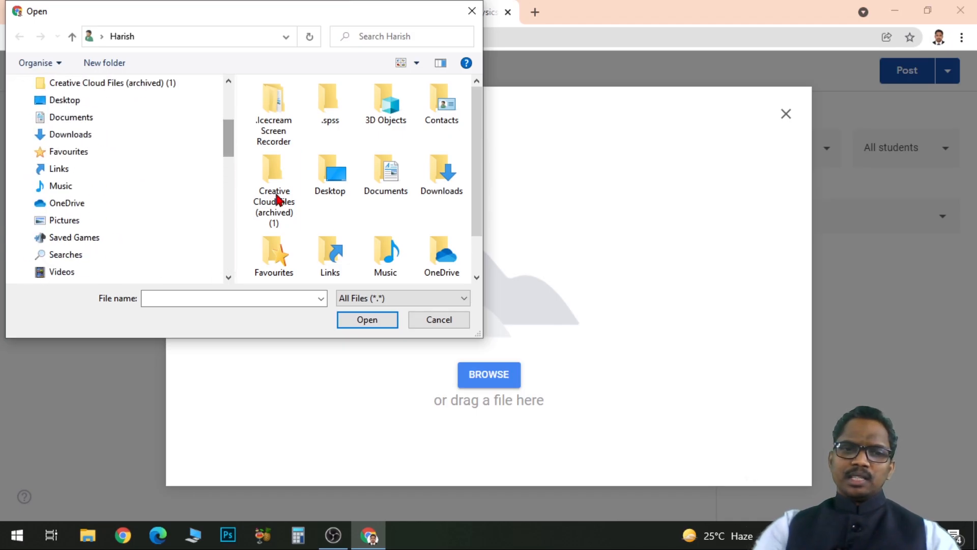
click(438, 324)
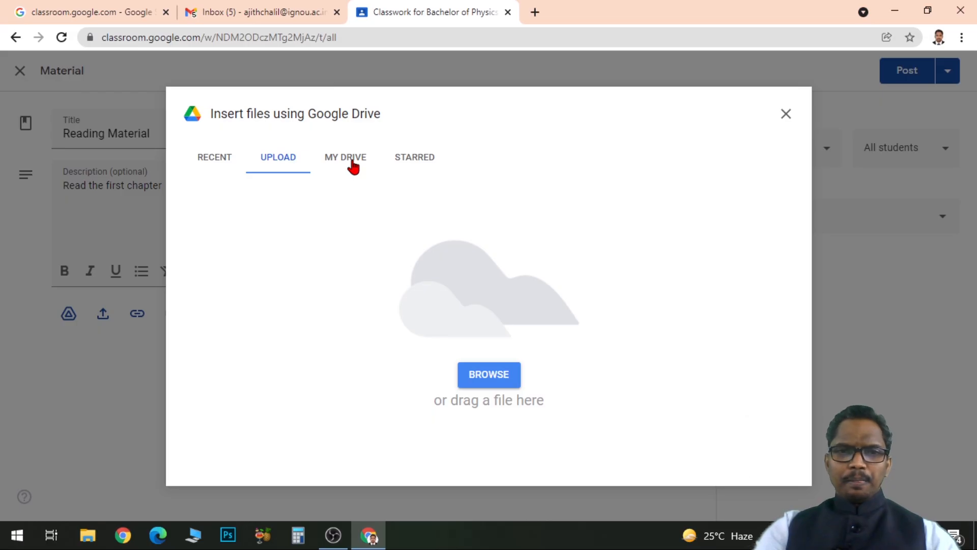
click(786, 114)
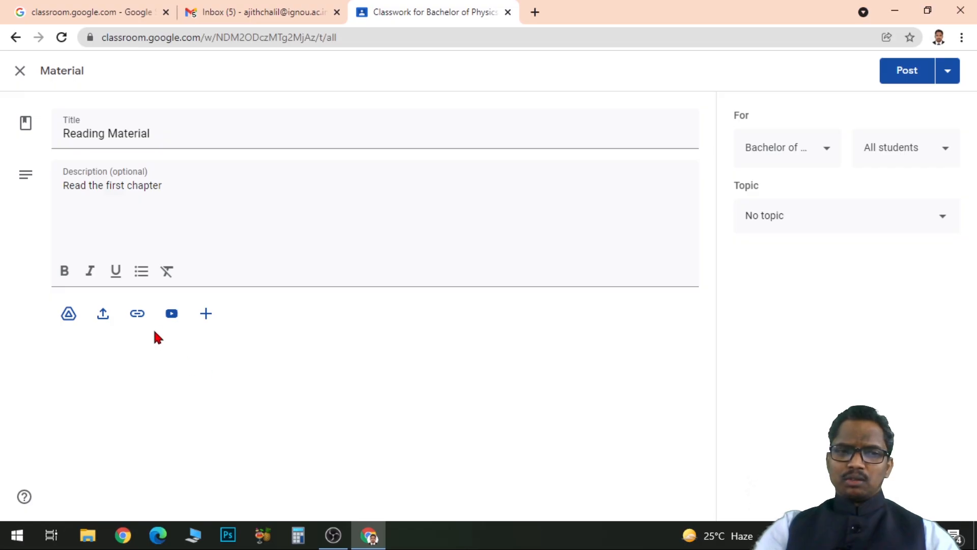
View the options for attaching a web link and a YouTube video to the material, closing both without adding anything.
click(137, 317)
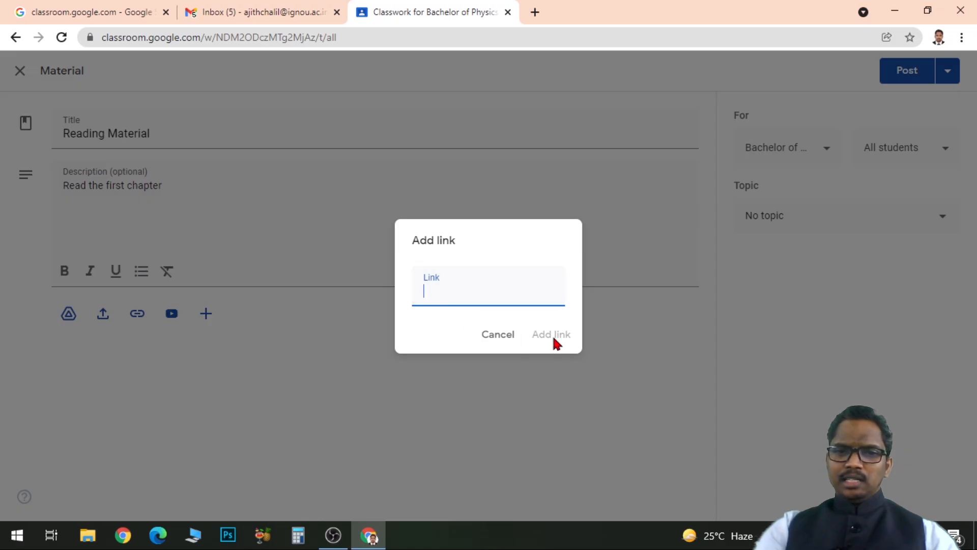
click(511, 334)
click(168, 316)
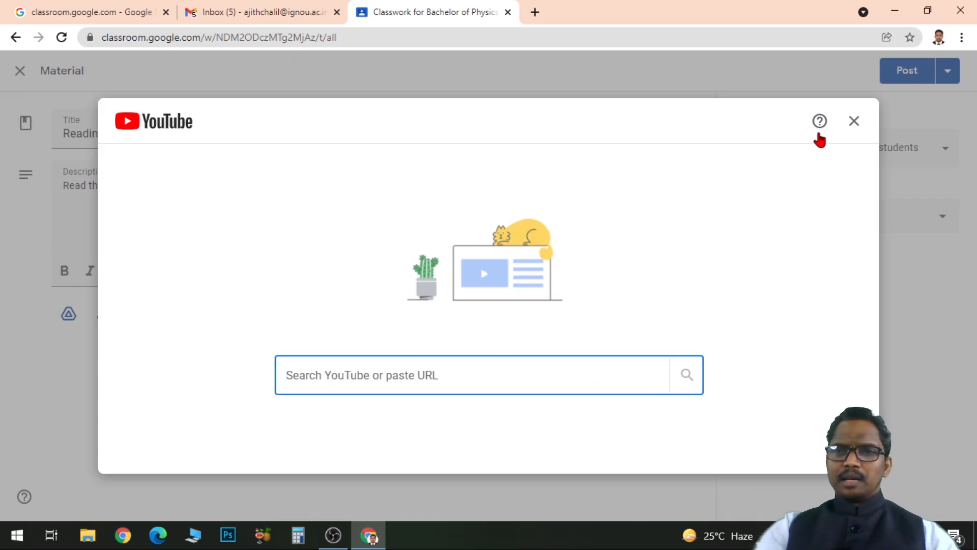
click(853, 122)
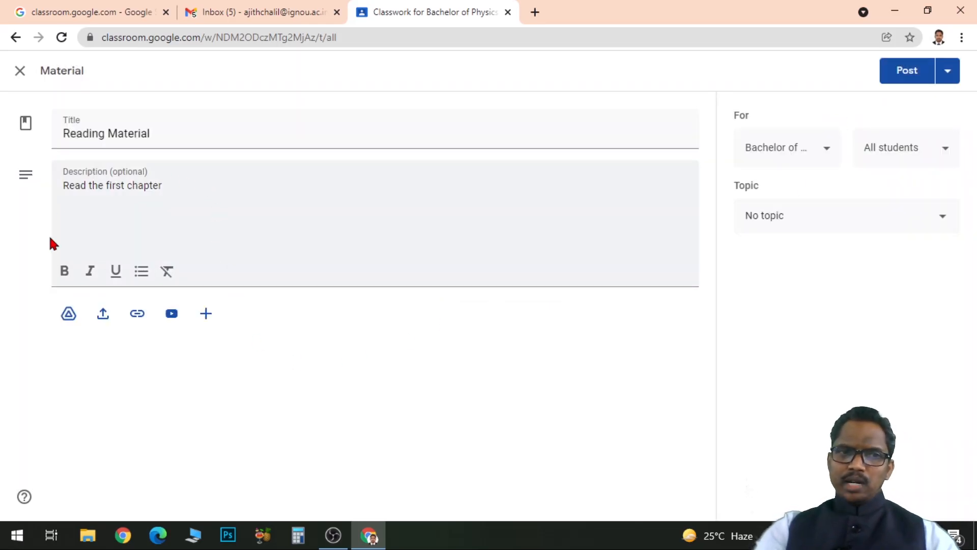
Review which classes and which students the material can be shared with, keeping the current selections.
click(828, 151)
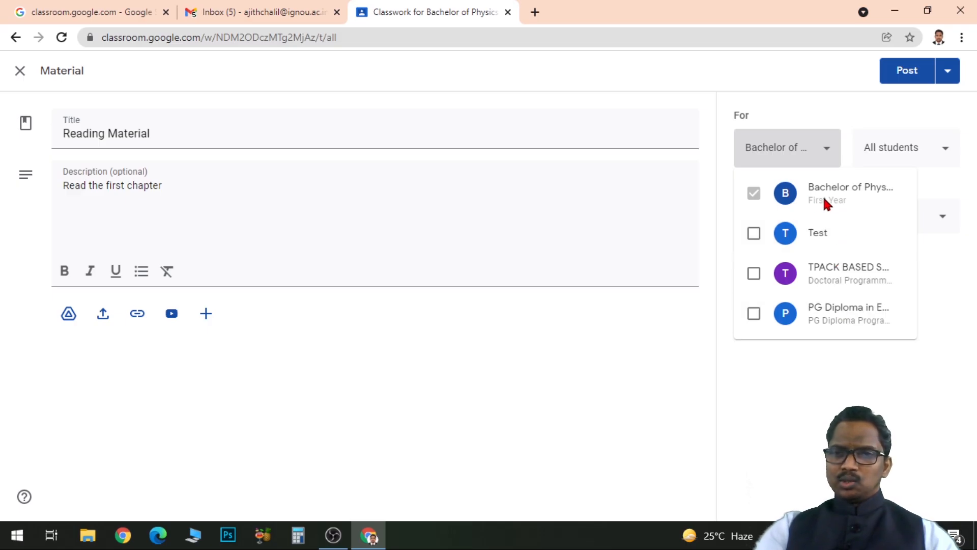
click(883, 110)
click(944, 152)
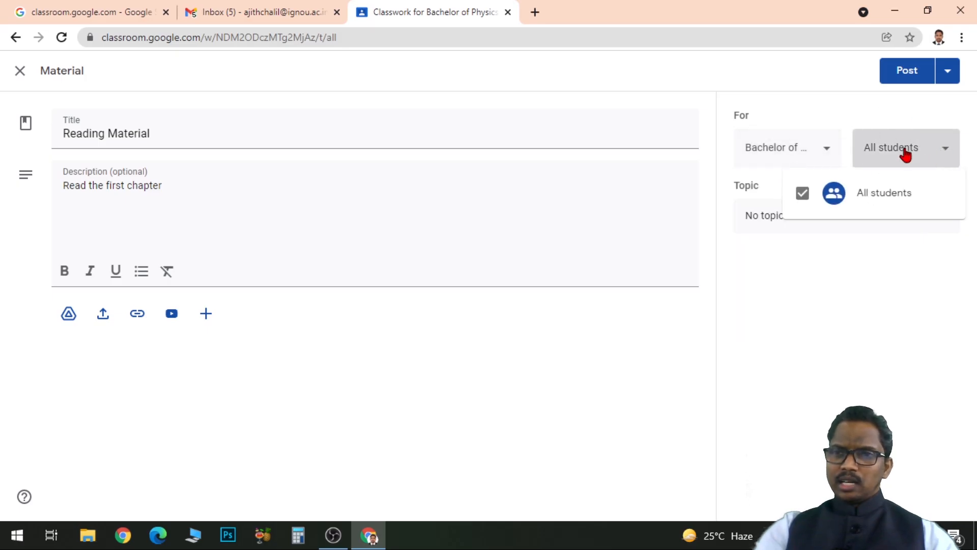
click(902, 122)
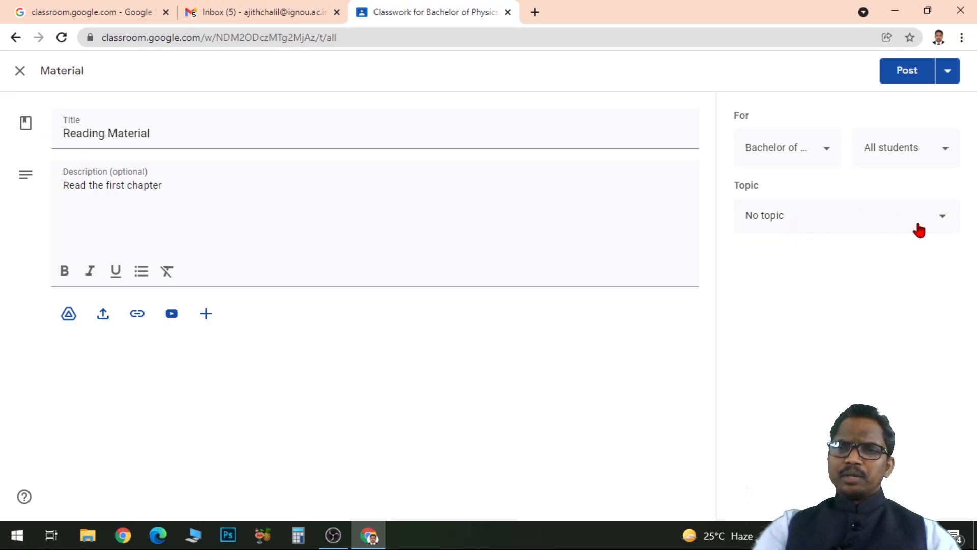
Create the topic "Chapter 1" for the material and post it to the class.
click(934, 225)
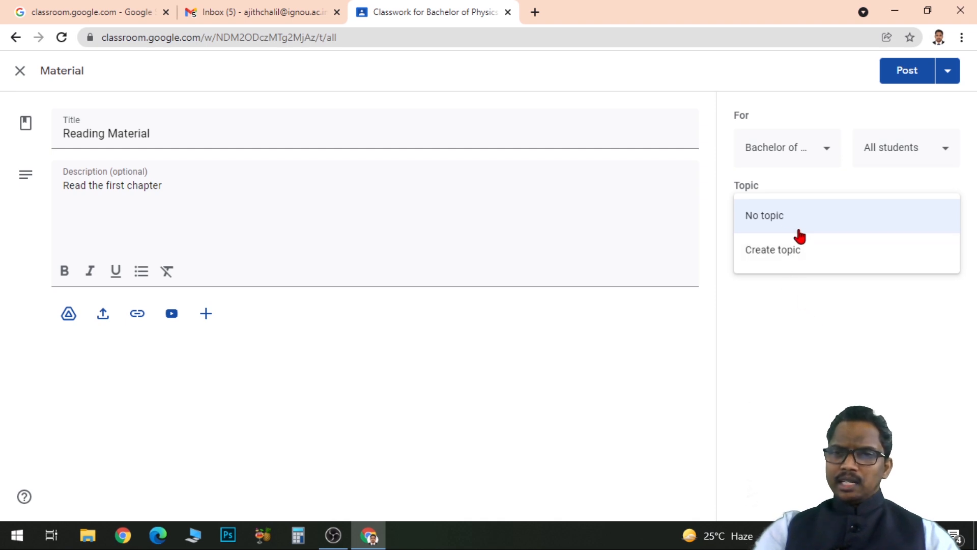
click(779, 259)
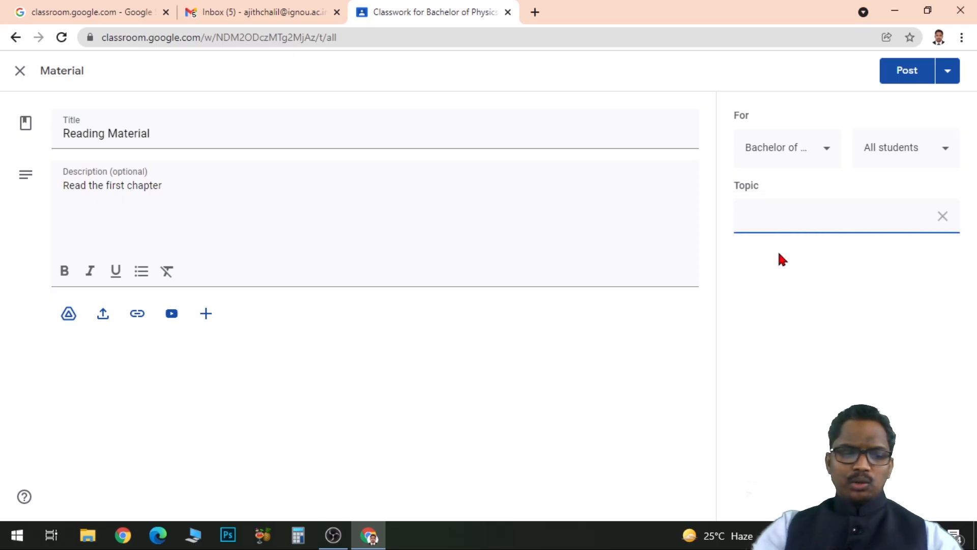
text(Ch)
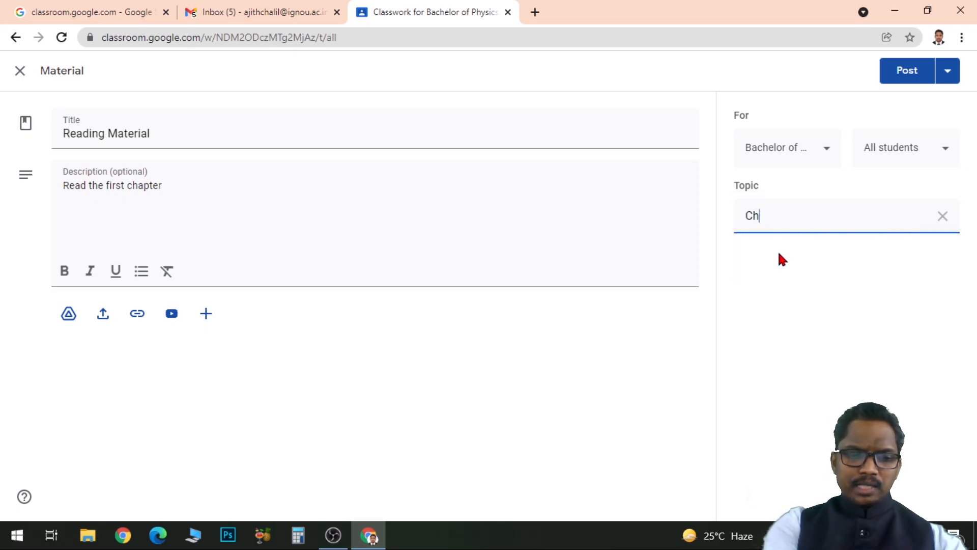
text(apter)
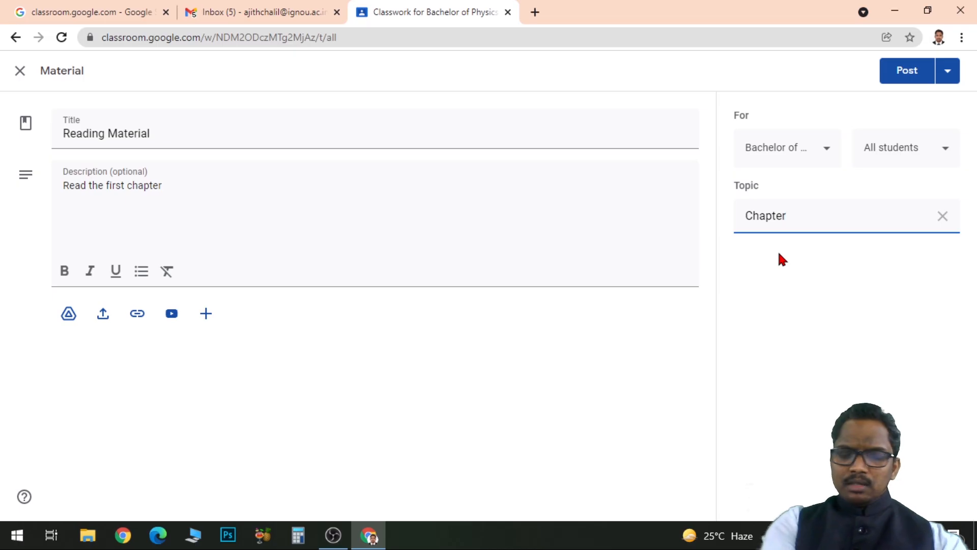
text( 1)
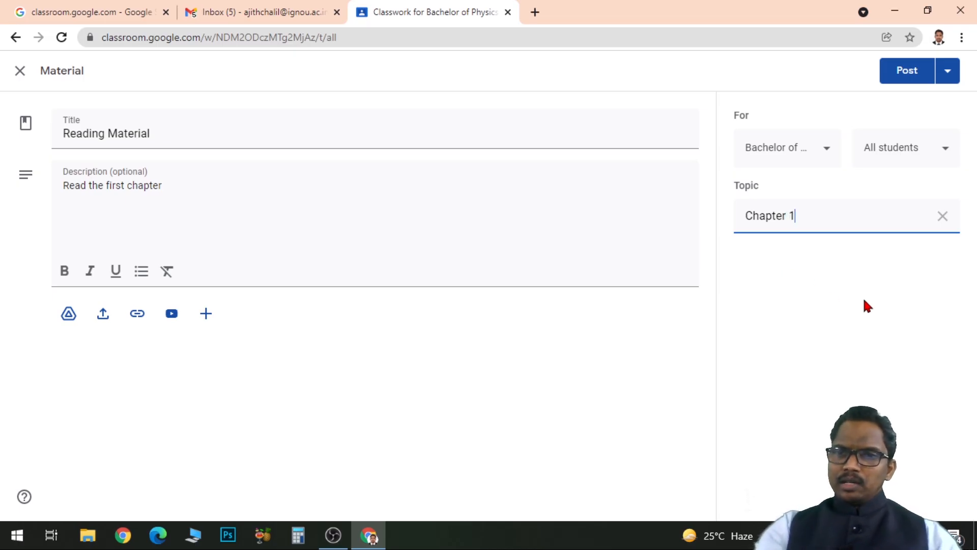
click(854, 246)
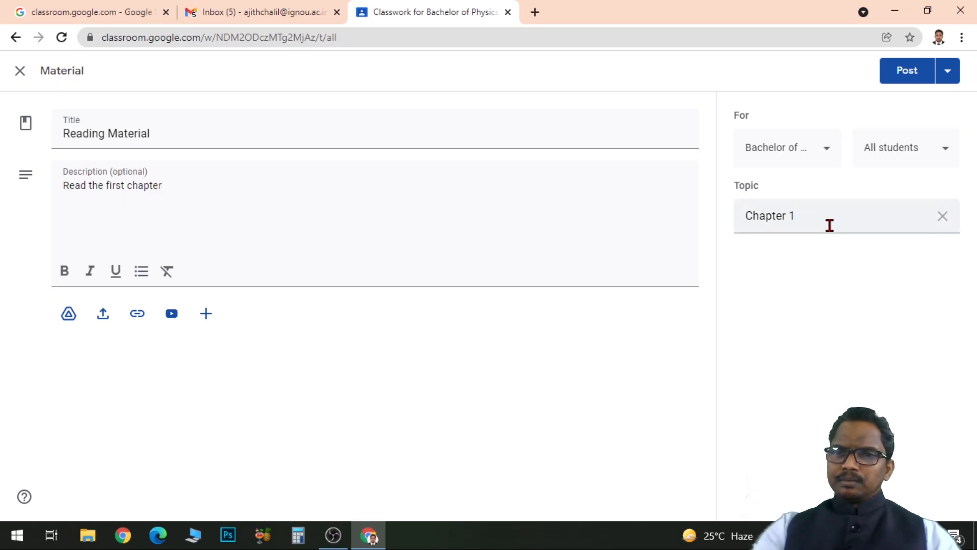
click(942, 218)
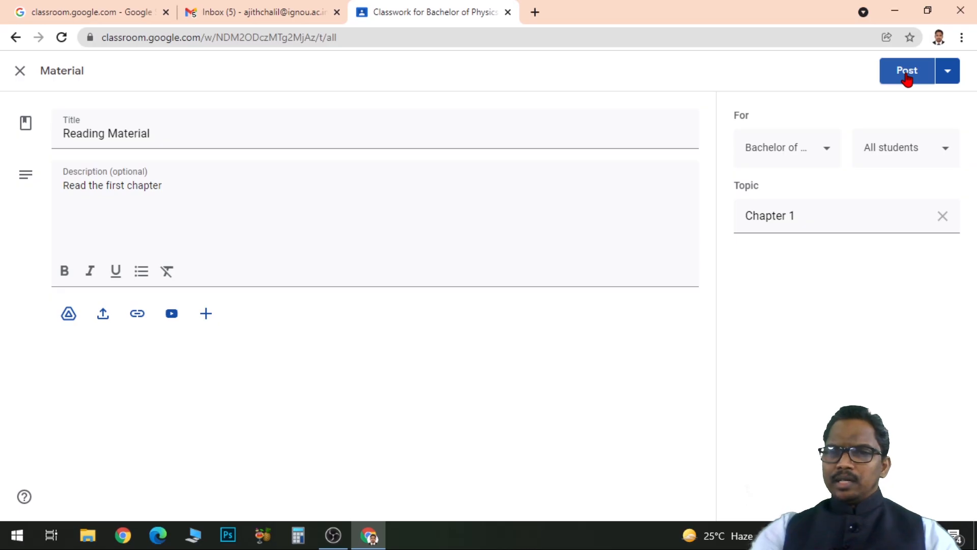
click(906, 73)
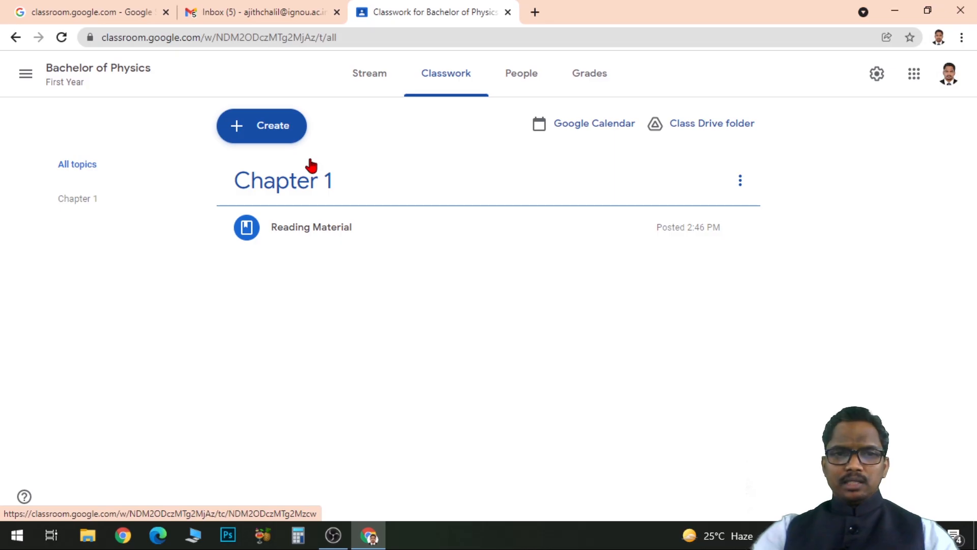
Add a new topic named "Chapter 2" to the Classwork page.
click(274, 133)
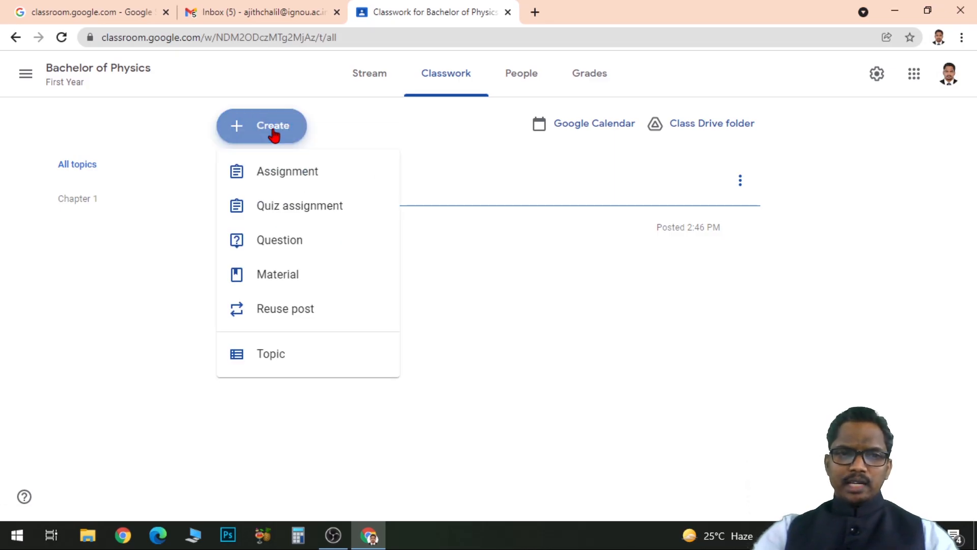
click(281, 356)
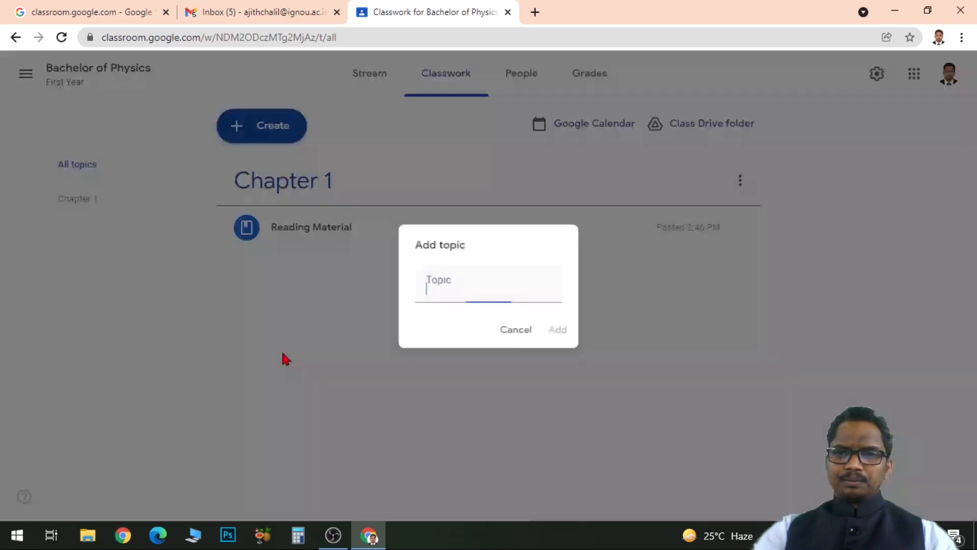
text(Chapter 2)
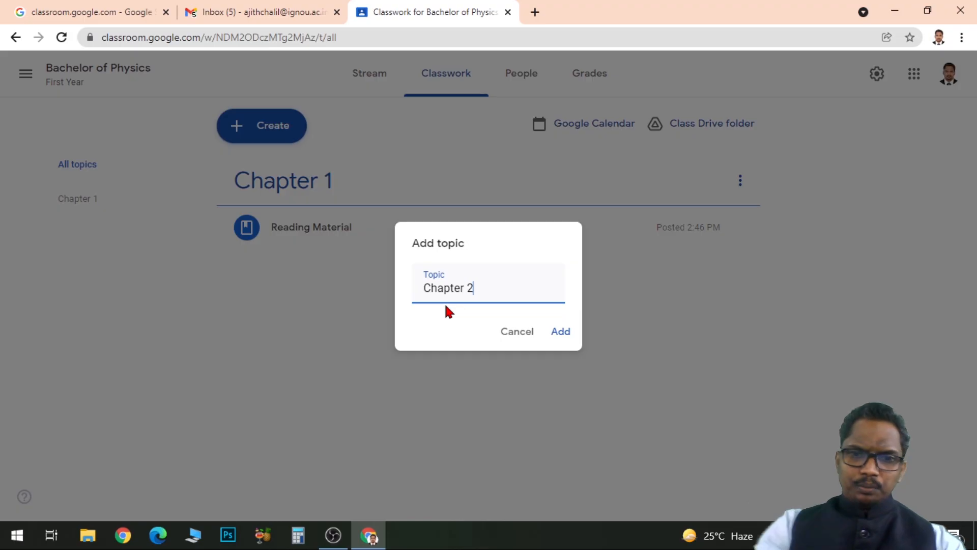
click(562, 332)
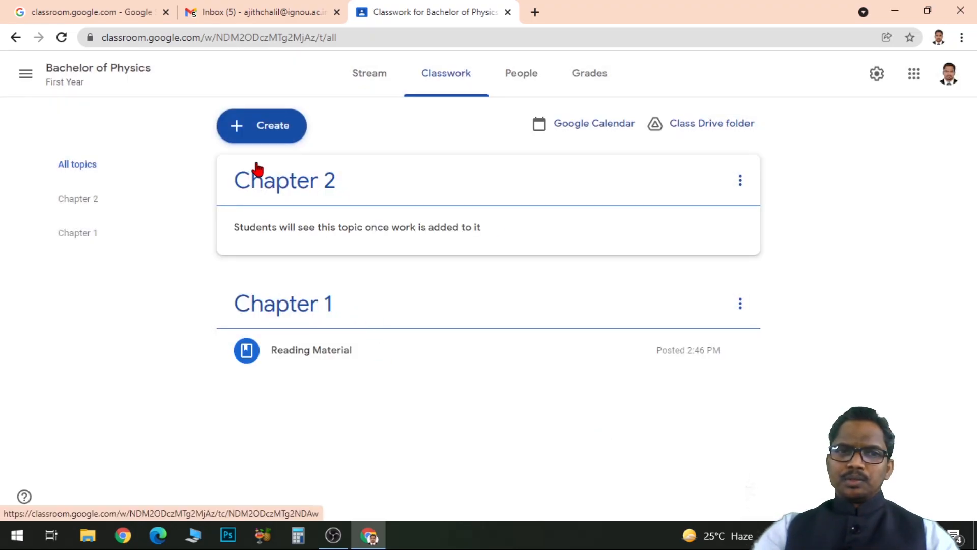
Add a new topic named "Chapter 3" to the Classwork page.
click(263, 130)
click(275, 355)
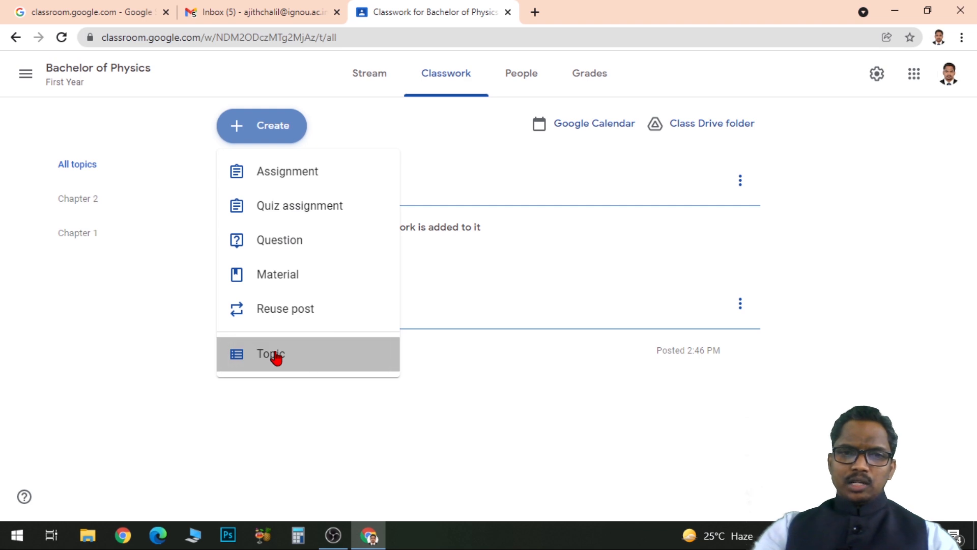
text(Chapter 3)
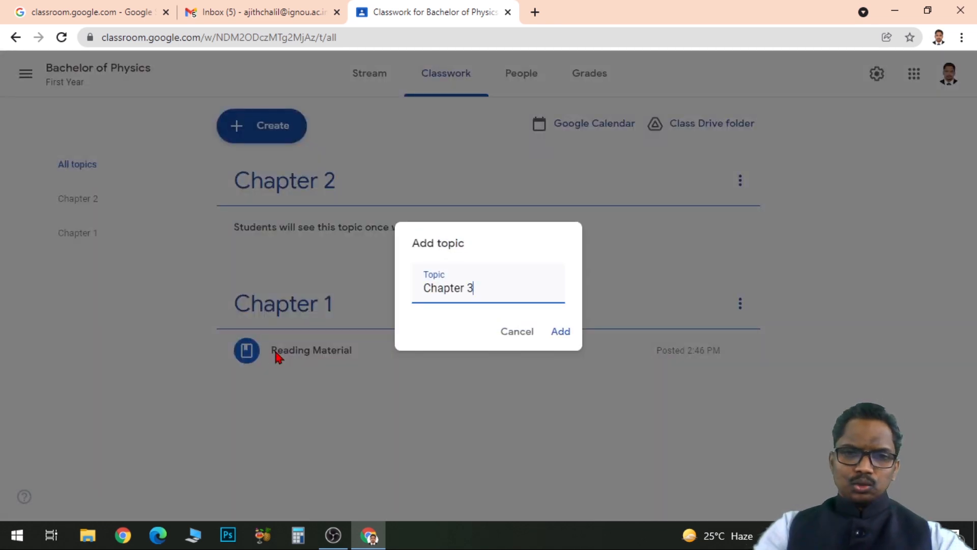
click(563, 335)
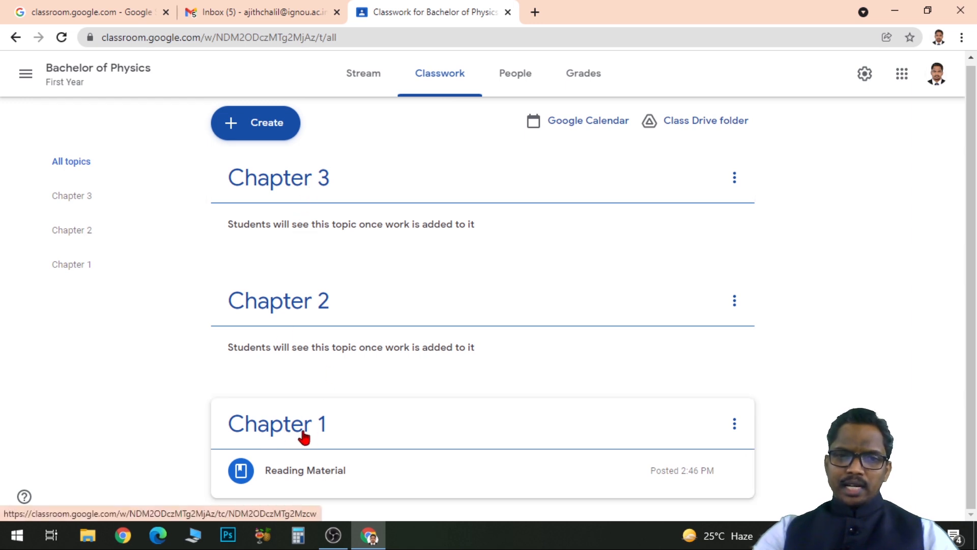
Reorder the classwork topics so that Chapter 1 comes first, followed by Chapter 2 and Chapter 3.
click(735, 425)
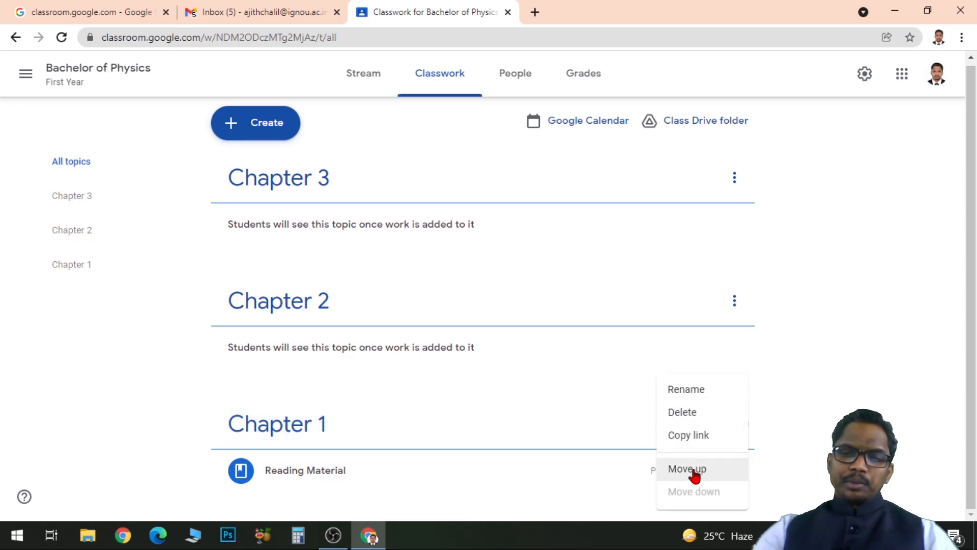
click(694, 470)
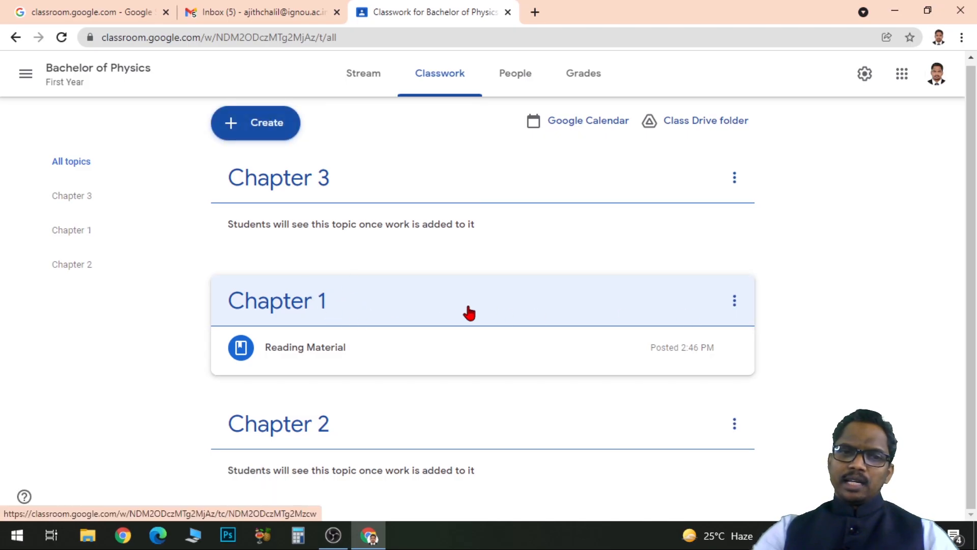
click(736, 303)
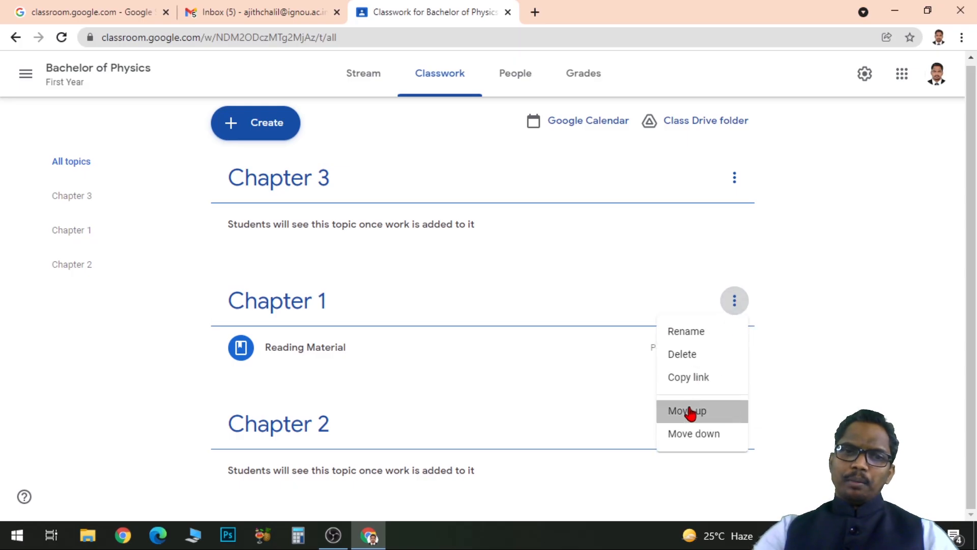
click(689, 413)
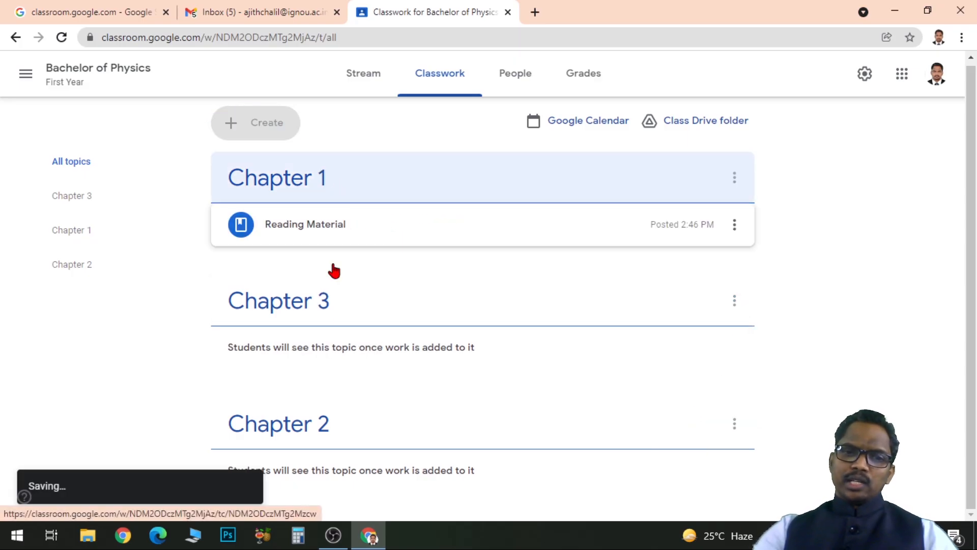
click(735, 424)
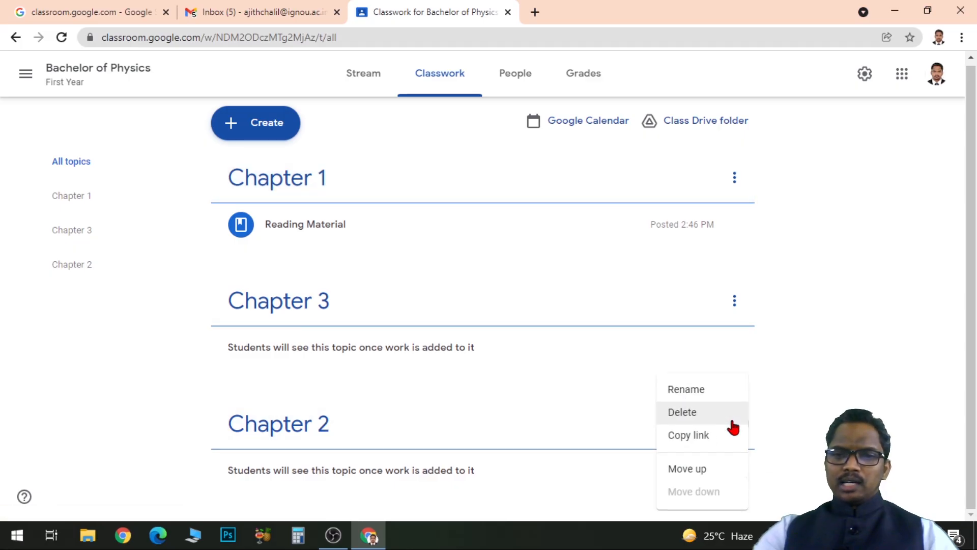
click(693, 468)
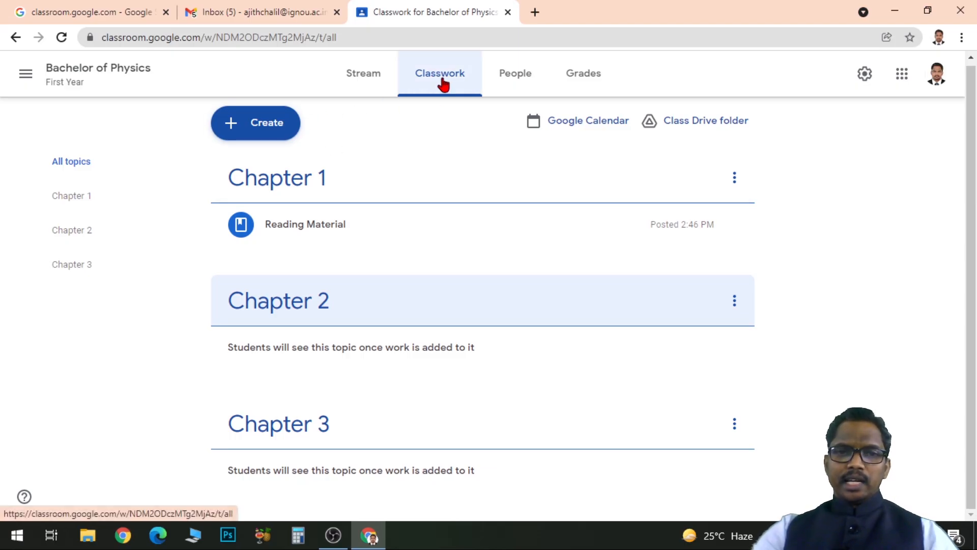
Create an assignment titled "Assignment 1" with the instructions "Please complete the assignment".
click(273, 127)
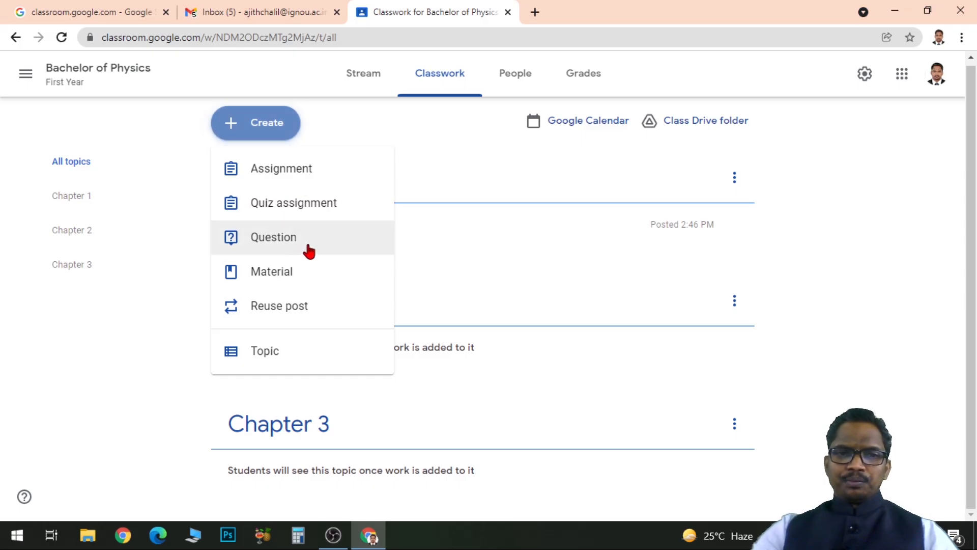
click(304, 171)
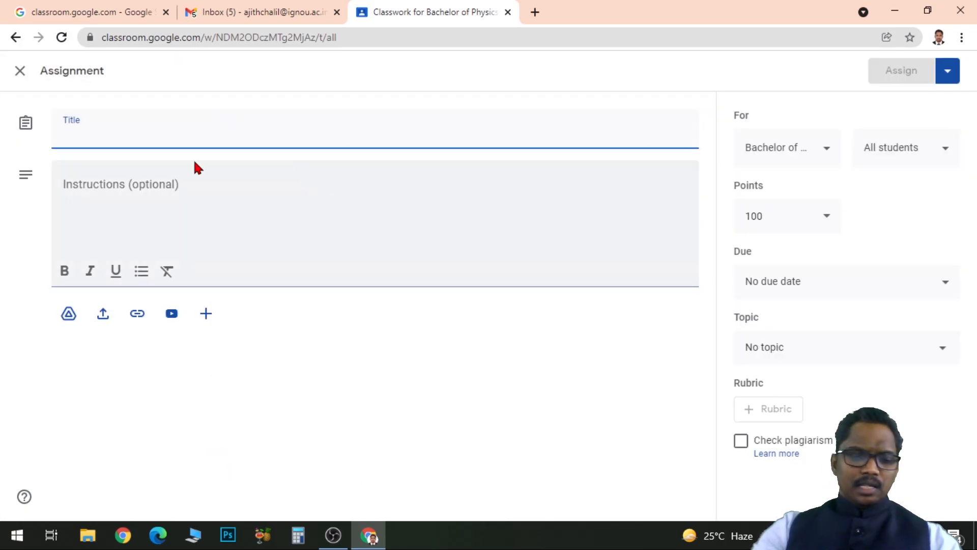
text(Assignment 1)
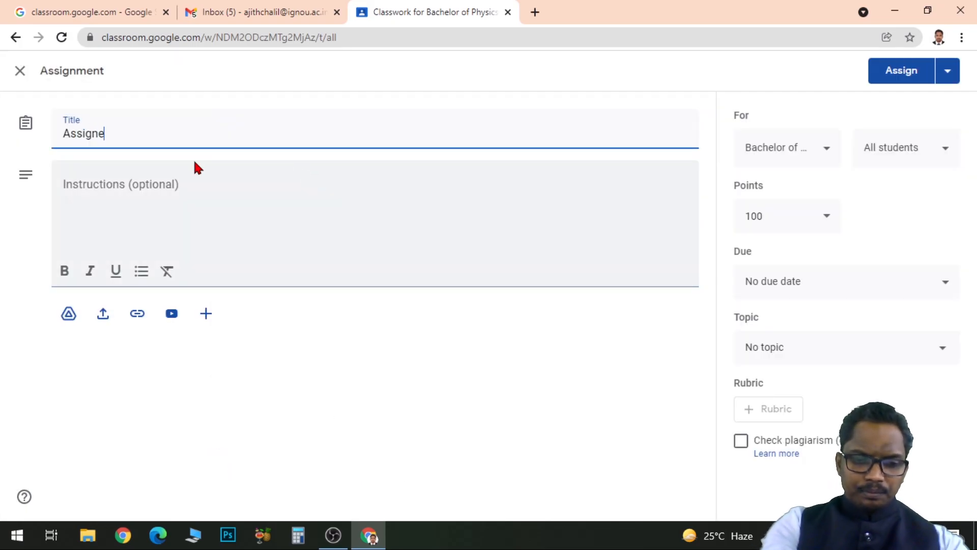
click(119, 193)
text(Please com)
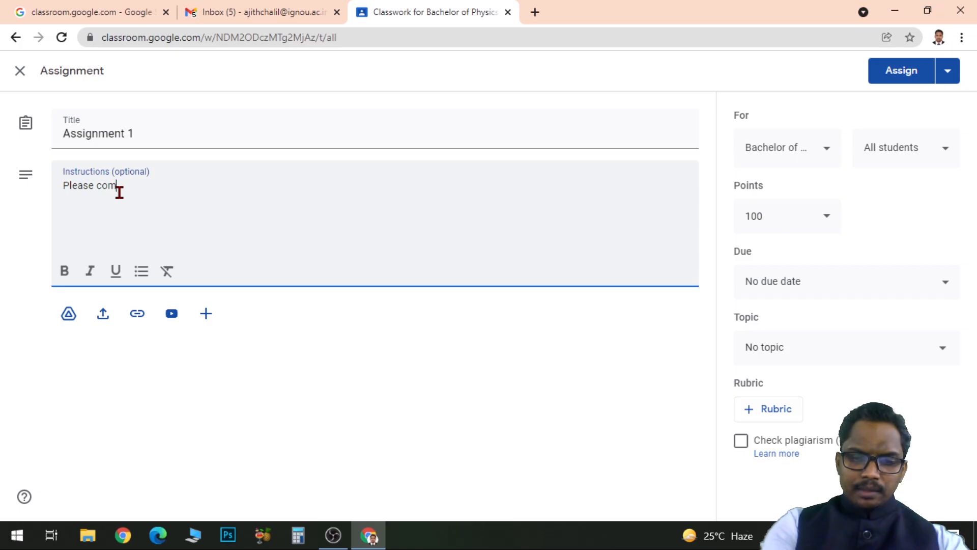
text(plete the assignment)
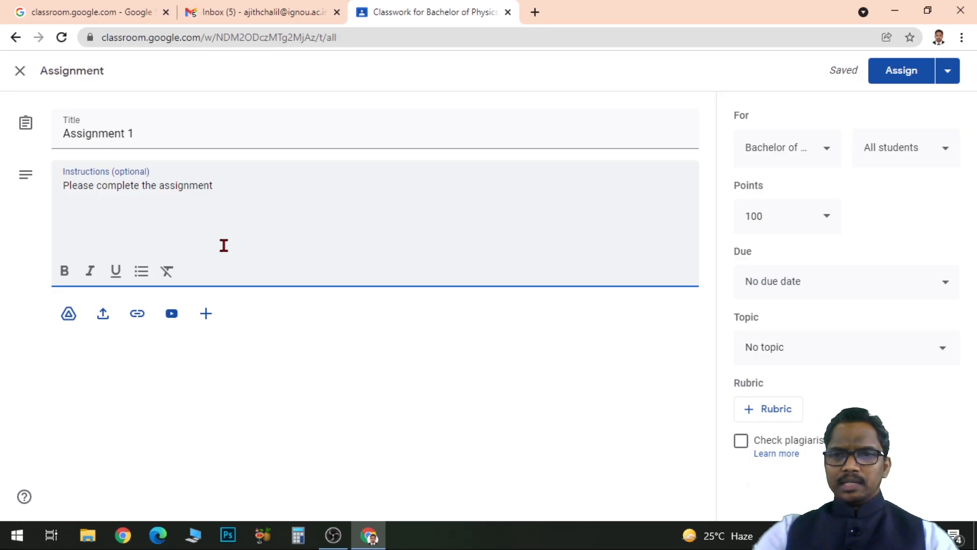
Review the classes the assignment can be given to, keeping Bachelor of Physics, and set its points to 10.
click(828, 152)
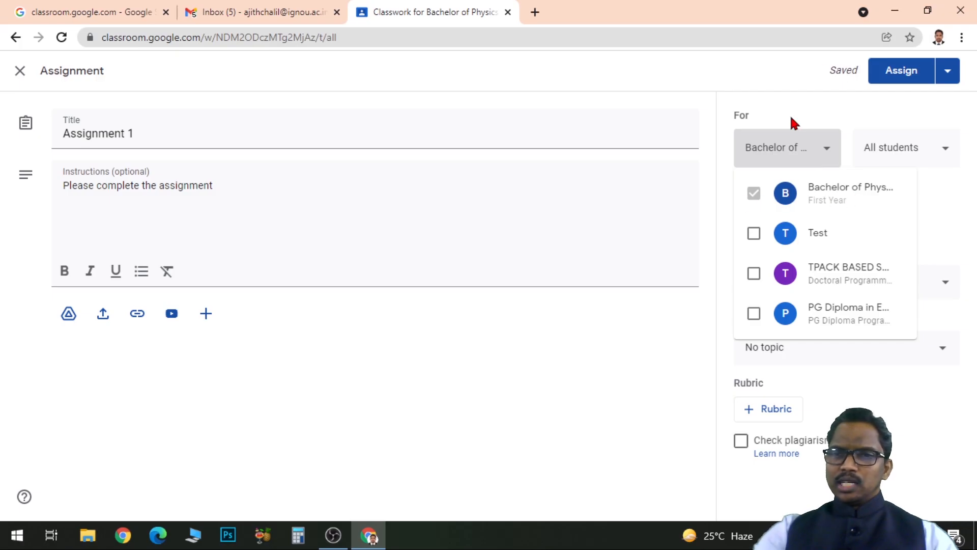
click(875, 111)
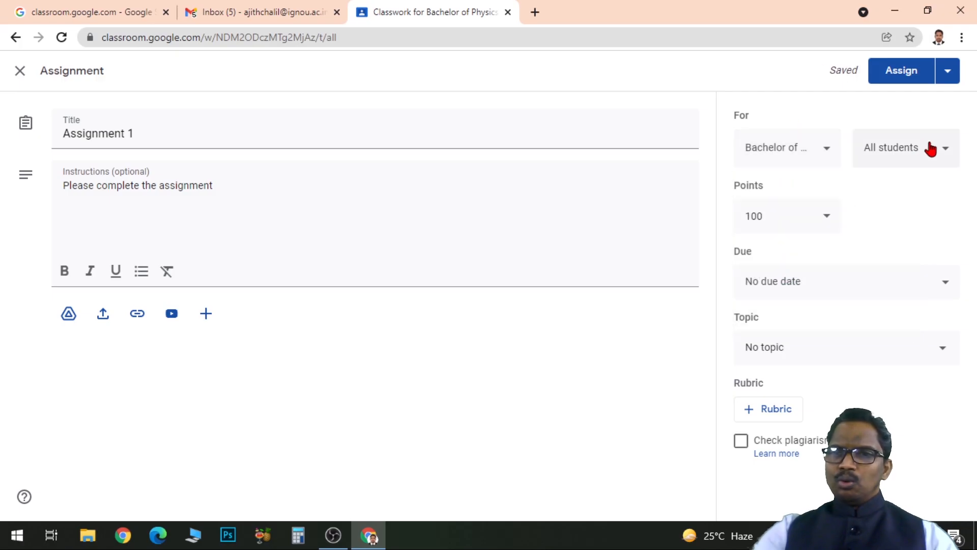
click(820, 222)
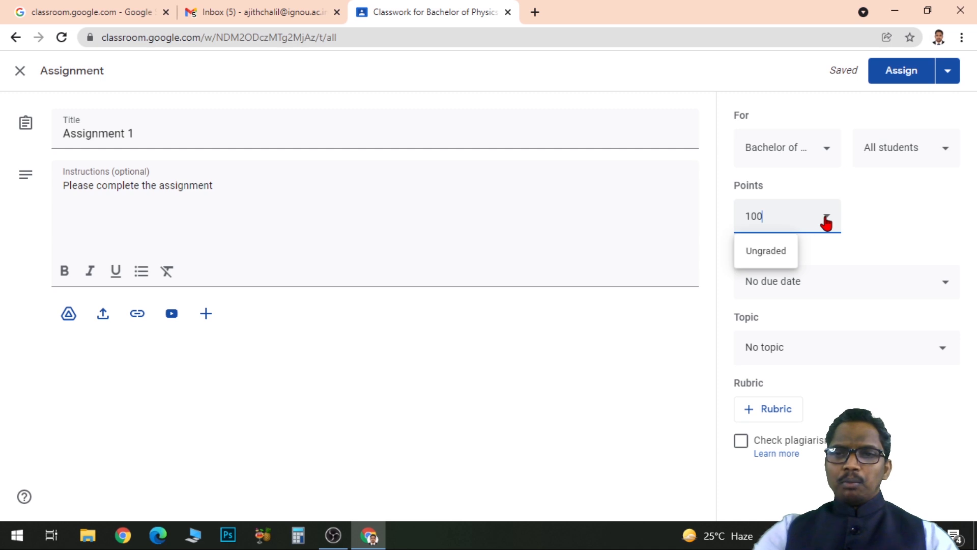
click(860, 215)
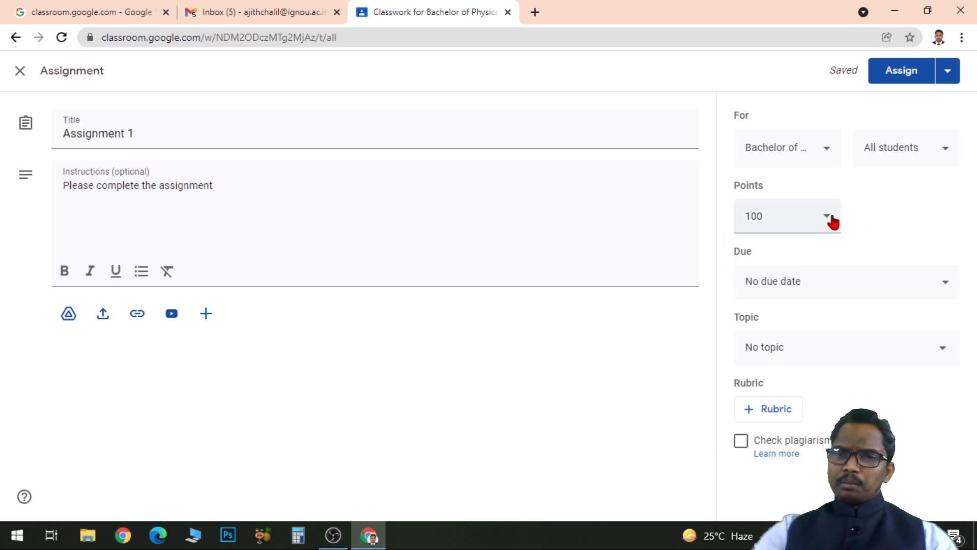
click(745, 218)
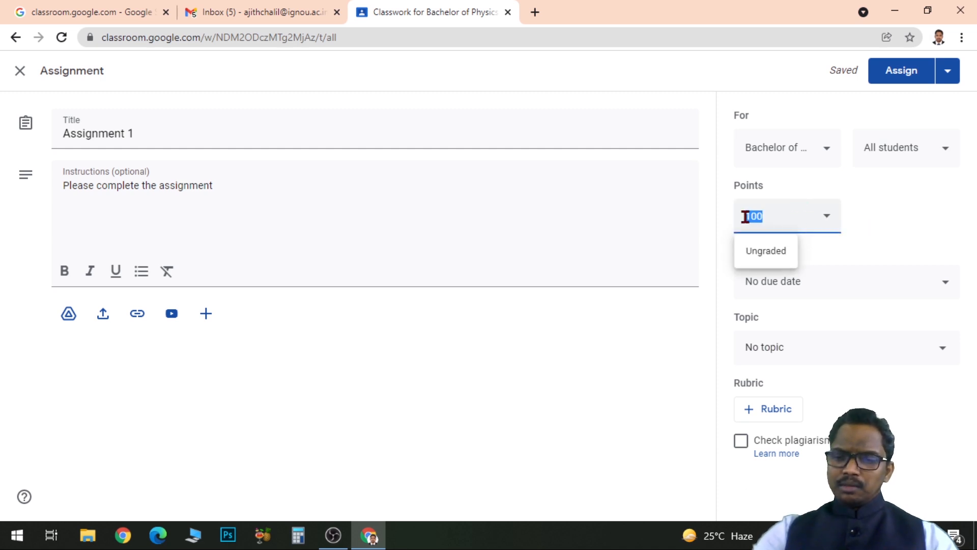
text(10)
click(921, 224)
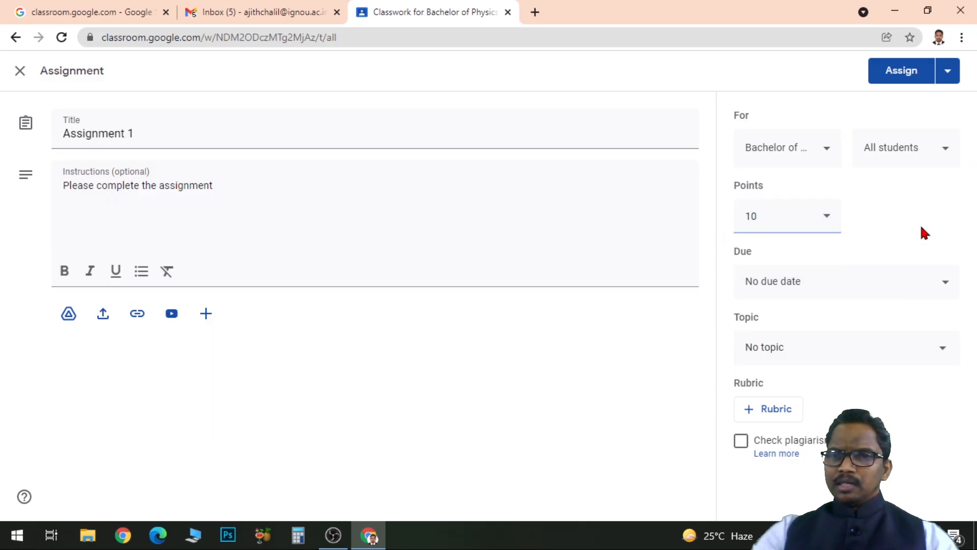
Set the assignment's due date to November 25, 2021 and file it under the topic Chapter 1.
click(936, 289)
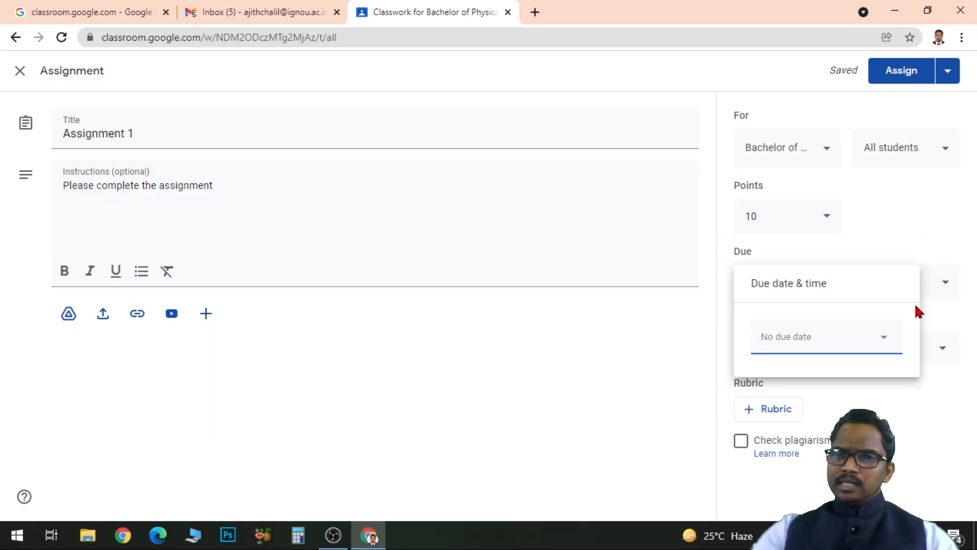
click(883, 337)
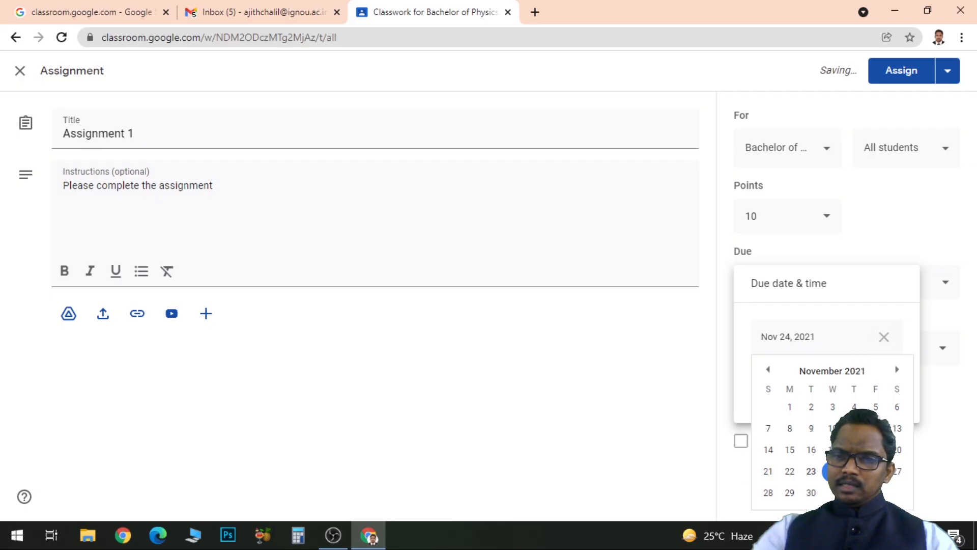
click(854, 470)
click(923, 472)
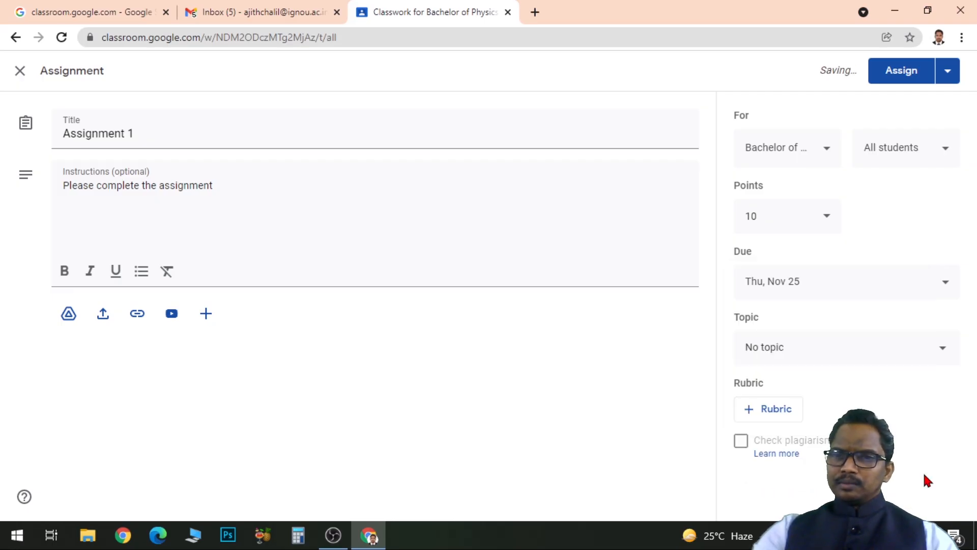
click(942, 350)
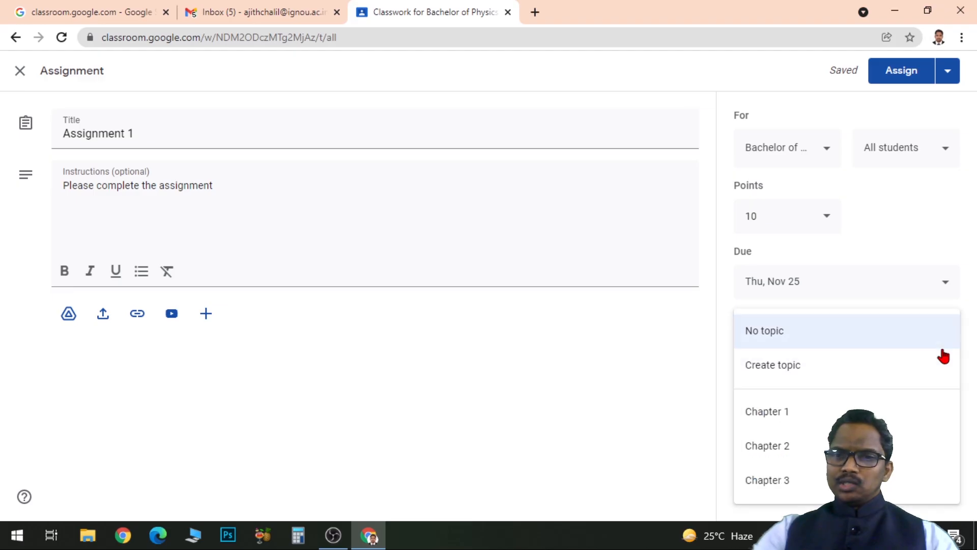
click(786, 420)
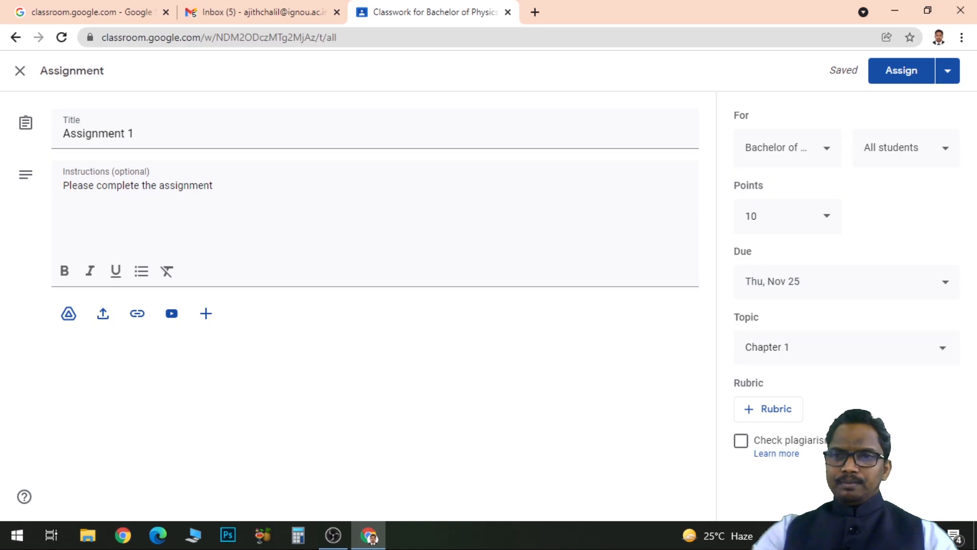
Assign Assignment 1 to the class and move Reading Material above it within Chapter 1.
click(907, 78)
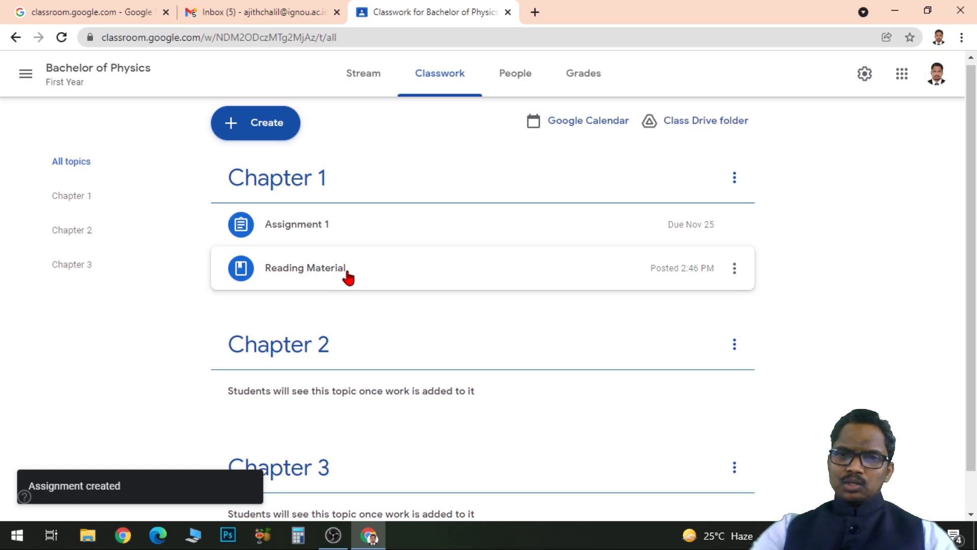
click(734, 268)
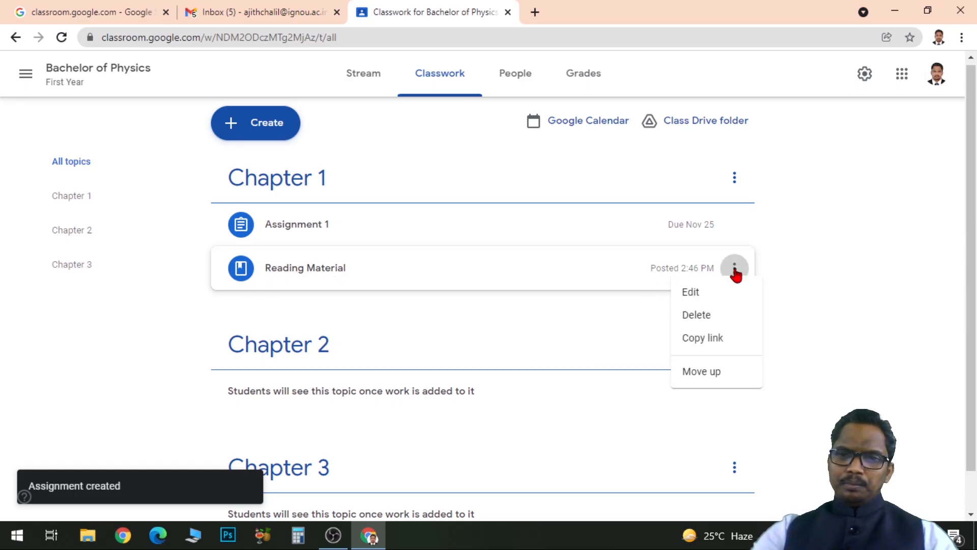
click(688, 378)
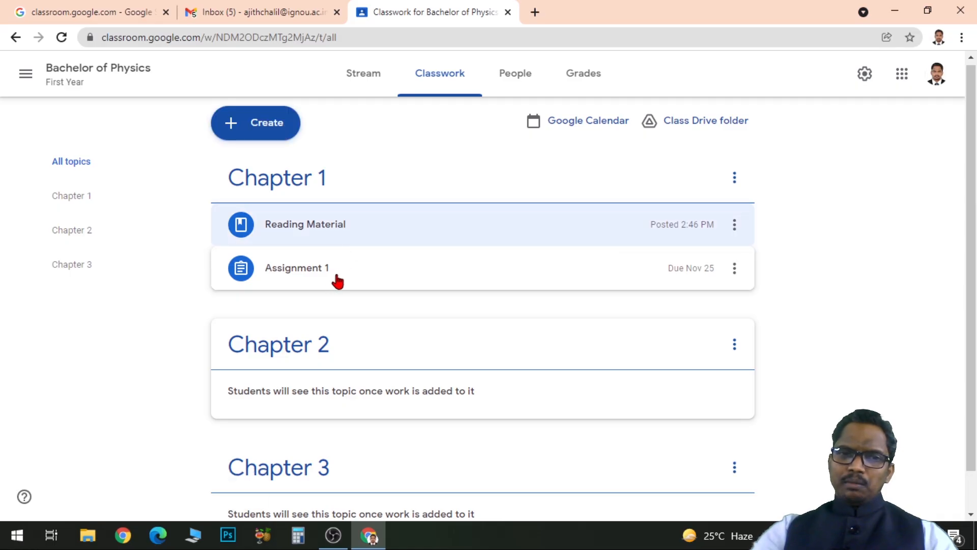
Create a short answer question for the class titled "Discussion Question 1".
click(261, 131)
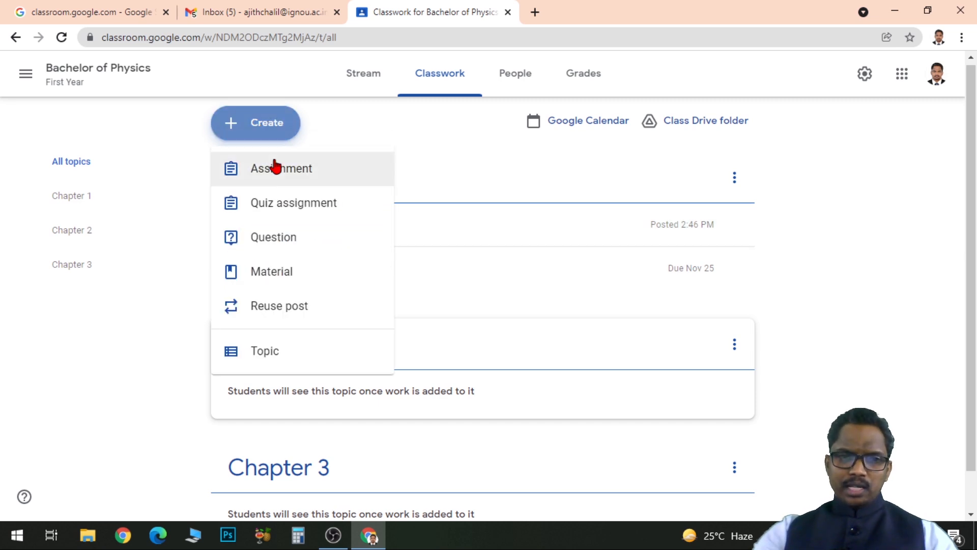
click(322, 245)
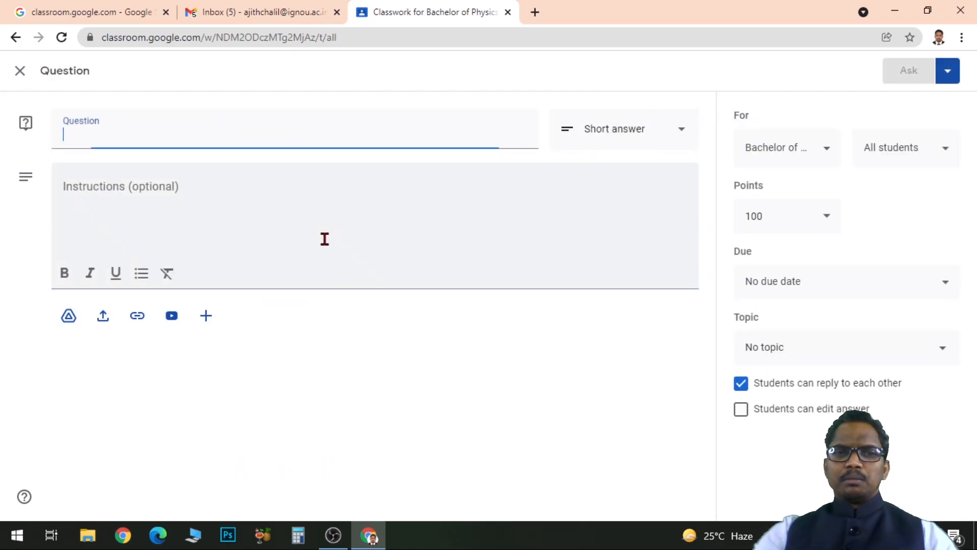
text(D)
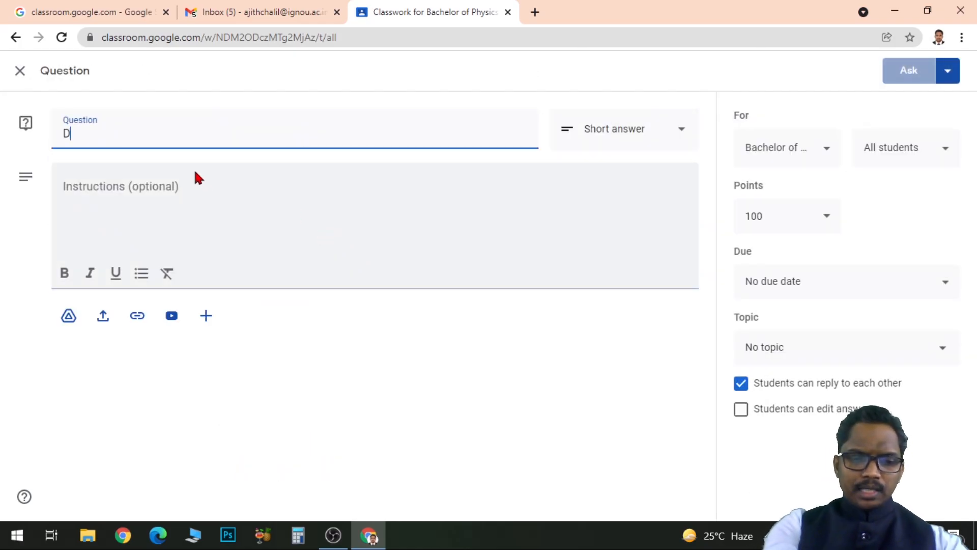
text(iscussion Question)
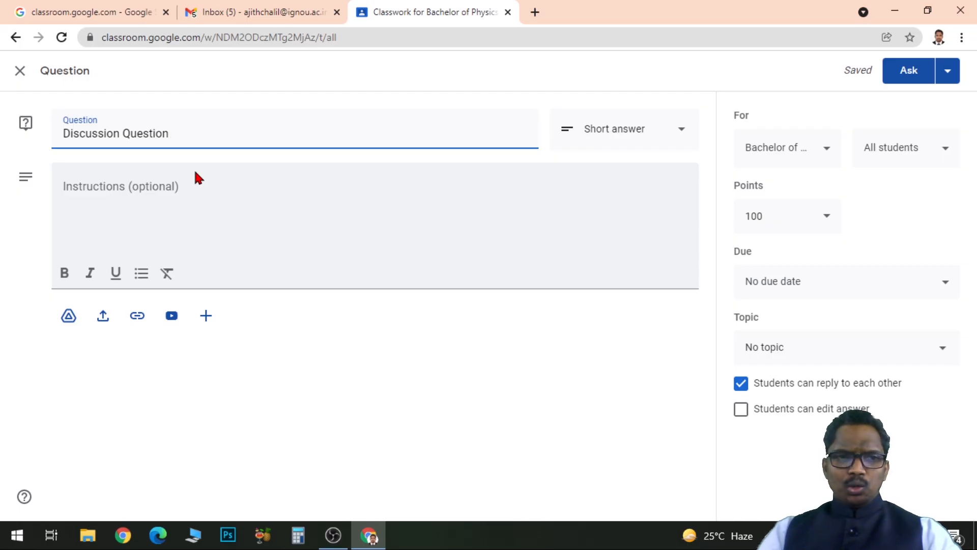
text(1)
Enter the question's instructions as "Please participate and respond", correcting the misspelled word.
click(124, 194)
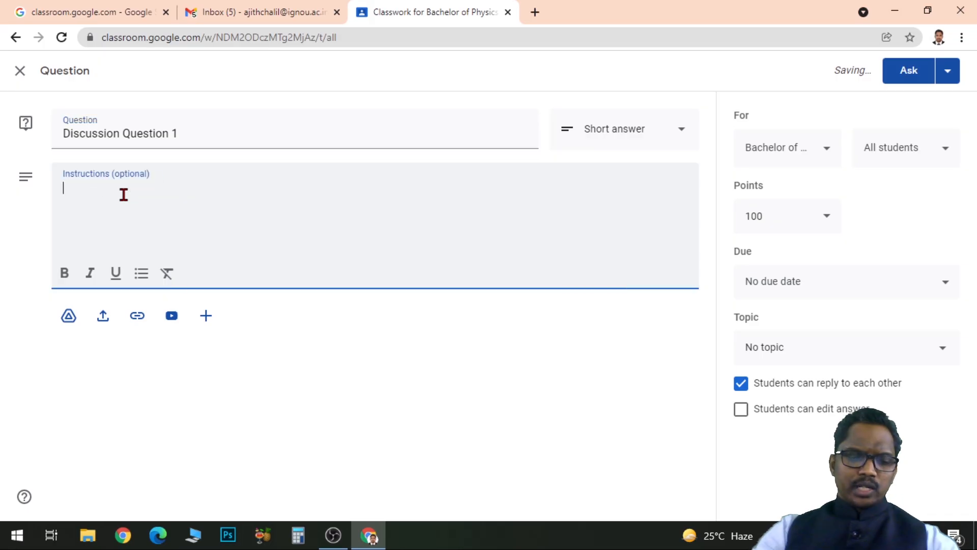
text(Please)
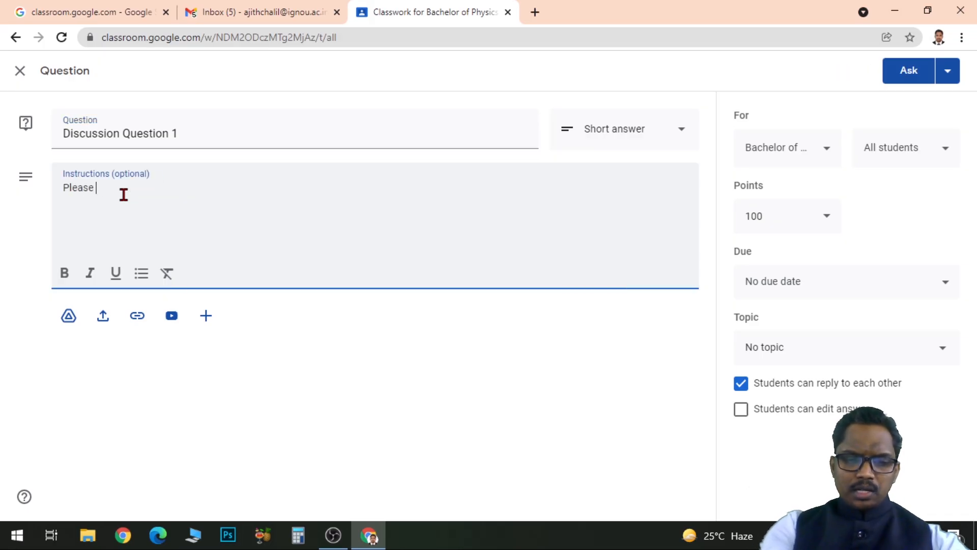
text( participte and respond)
right_click(123, 195)
click(152, 200)
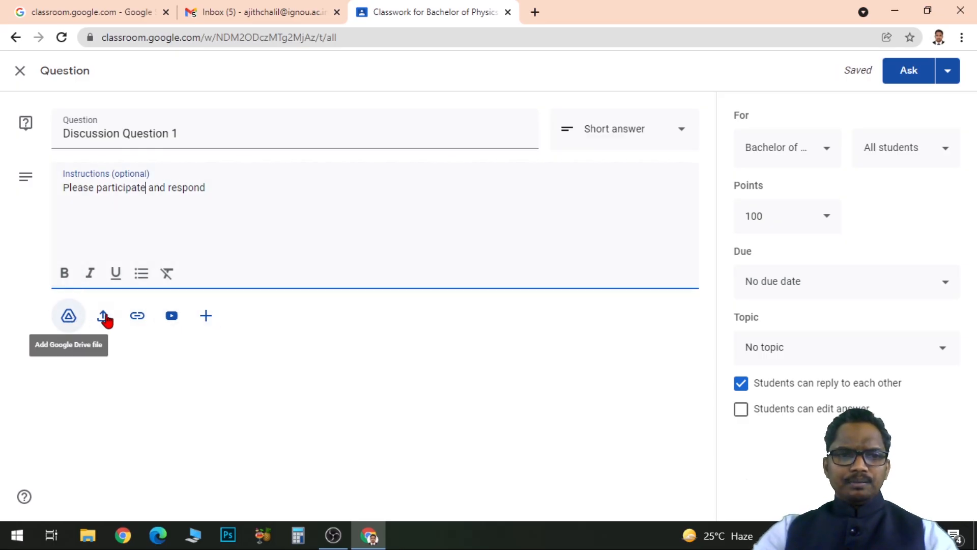
Review the question type options for Discussion Question 1, keeping short answer, and set its points to 10.
click(676, 132)
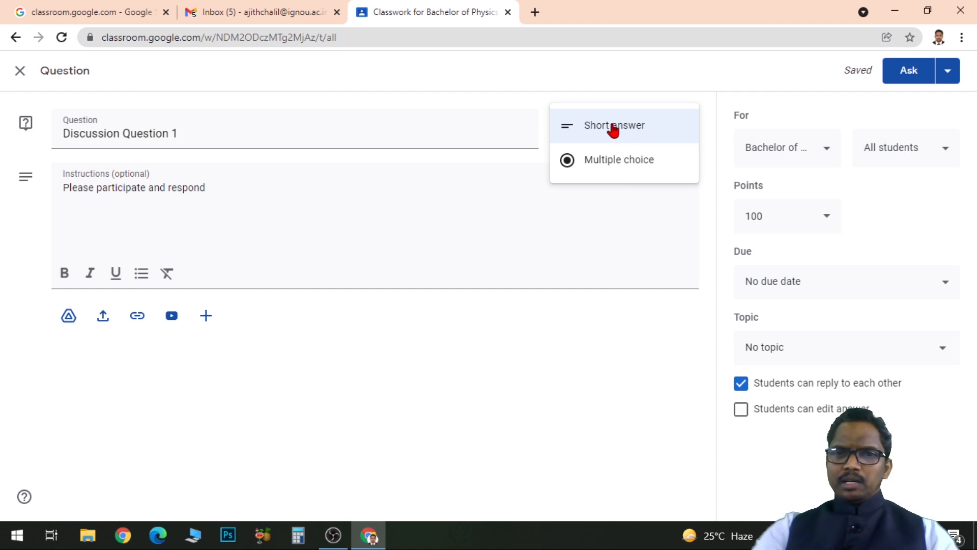
click(650, 92)
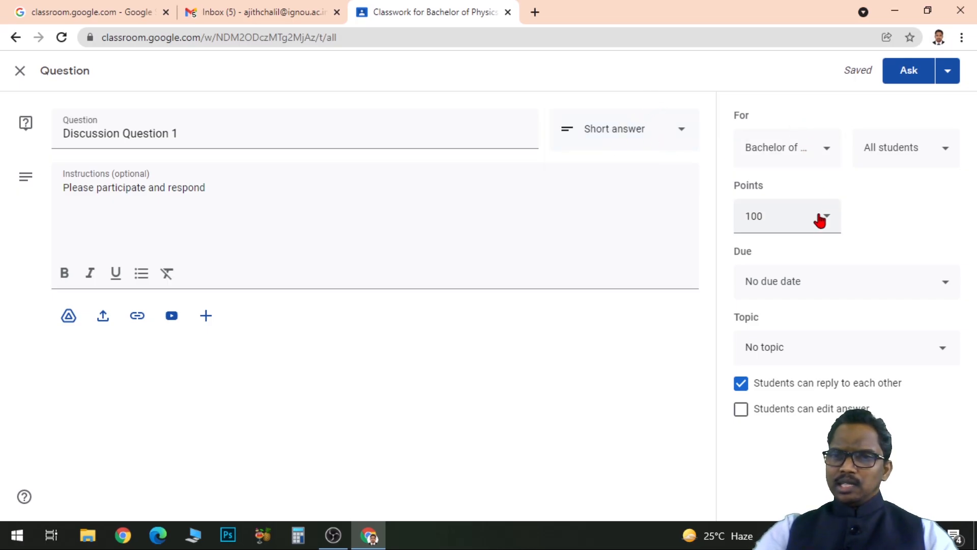
click(745, 217)
text(10)
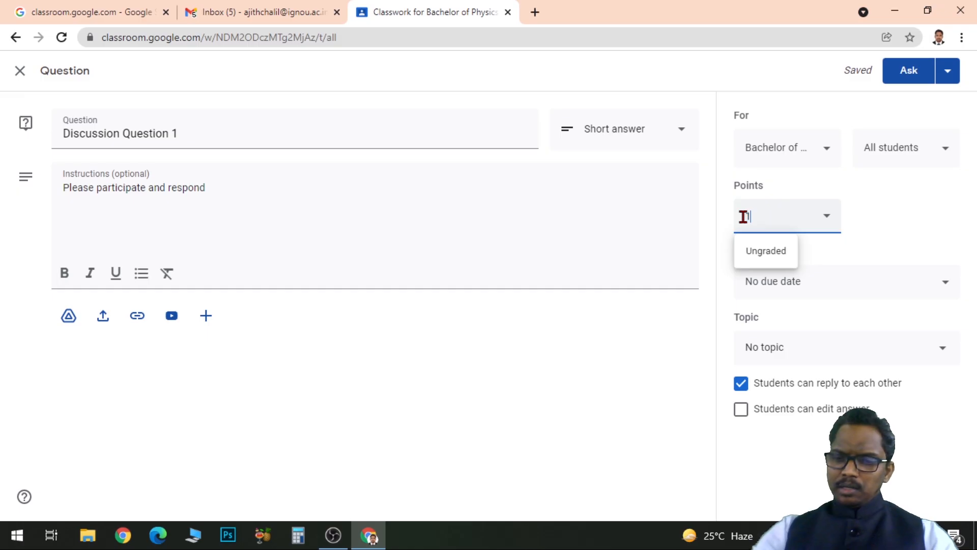
click(925, 230)
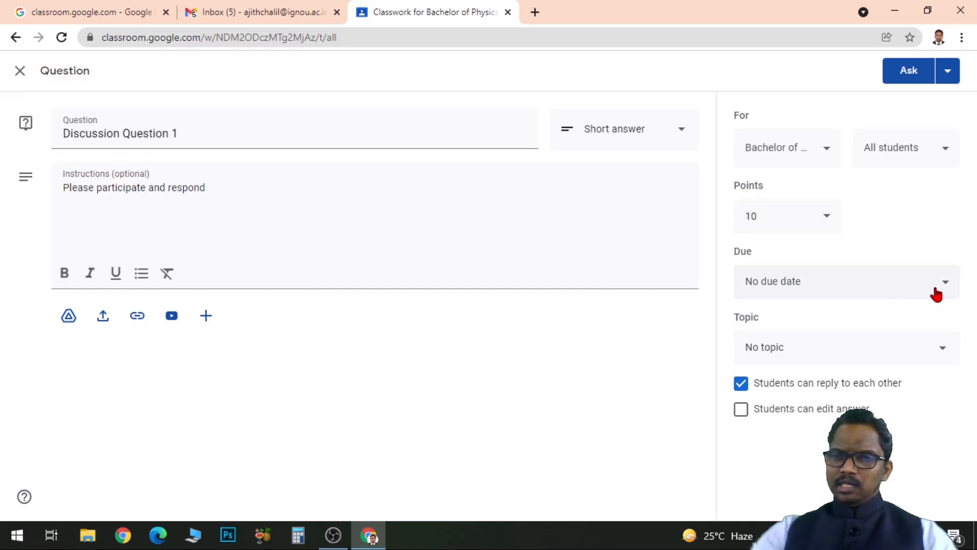
File the discussion question under the topic Chapter 1 and allow students to edit their answers.
click(941, 358)
click(804, 416)
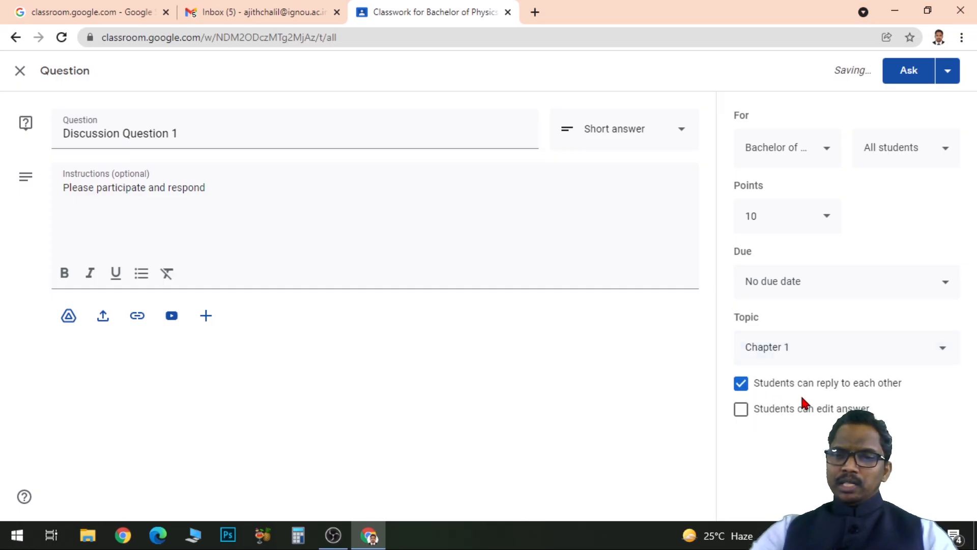
click(741, 412)
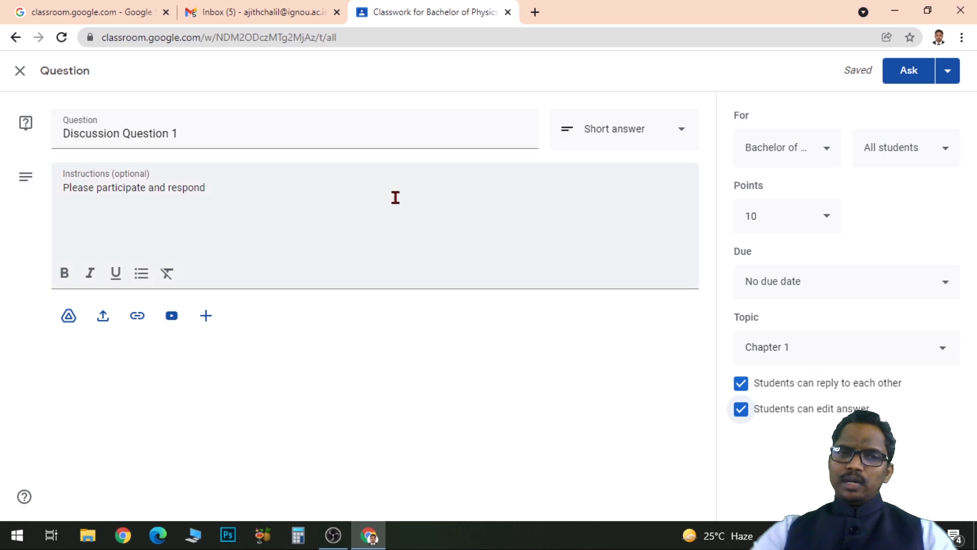
Post Discussion Question 1 to the class and move it below Assignment 1 within Chapter 1.
click(905, 76)
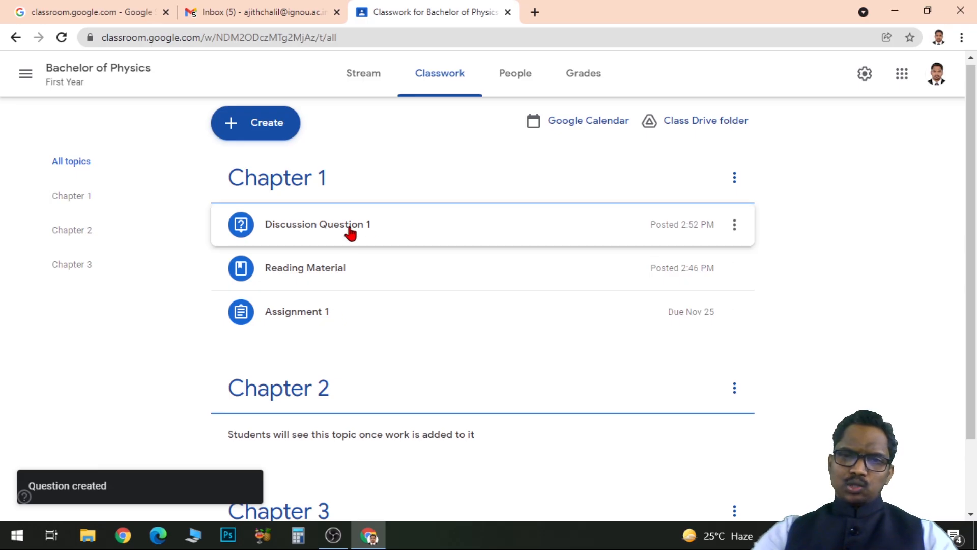
click(733, 224)
click(698, 361)
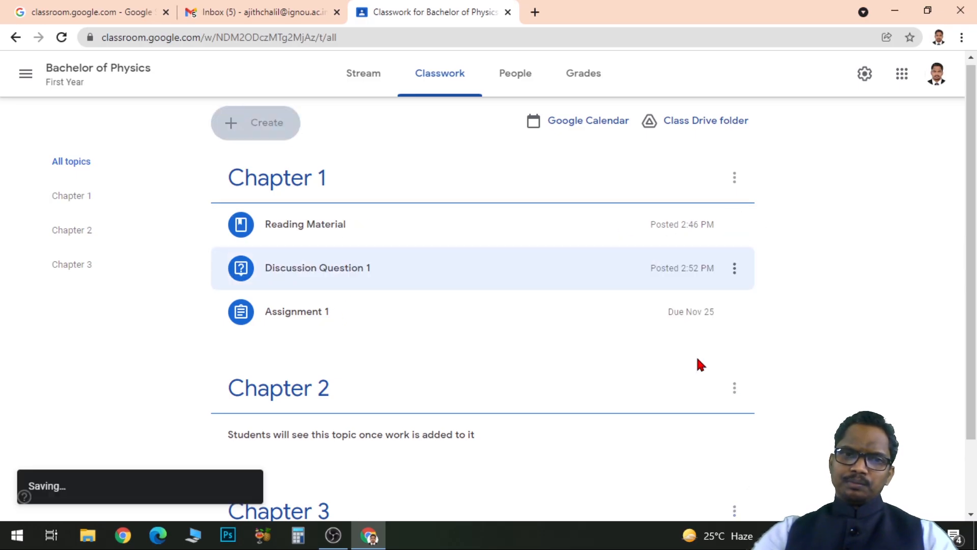
click(733, 269)
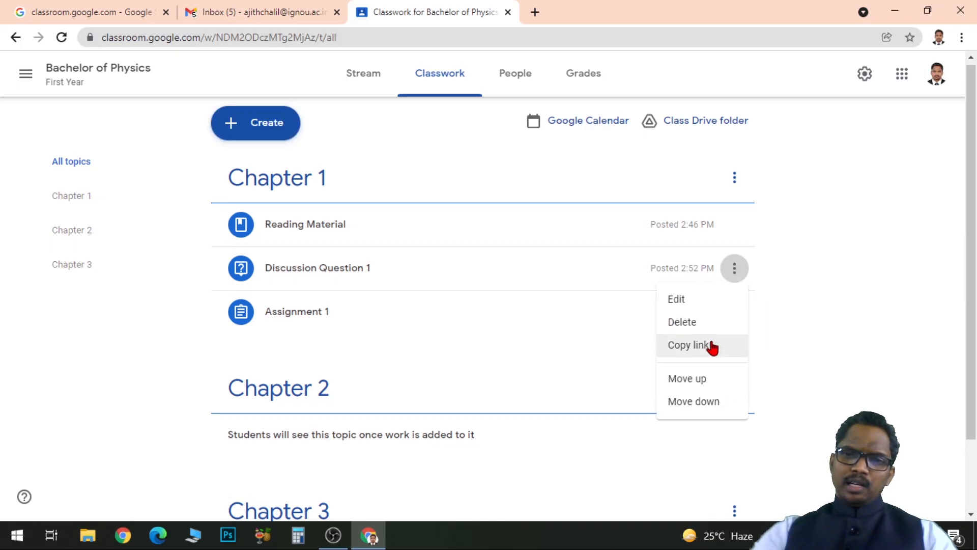
click(698, 402)
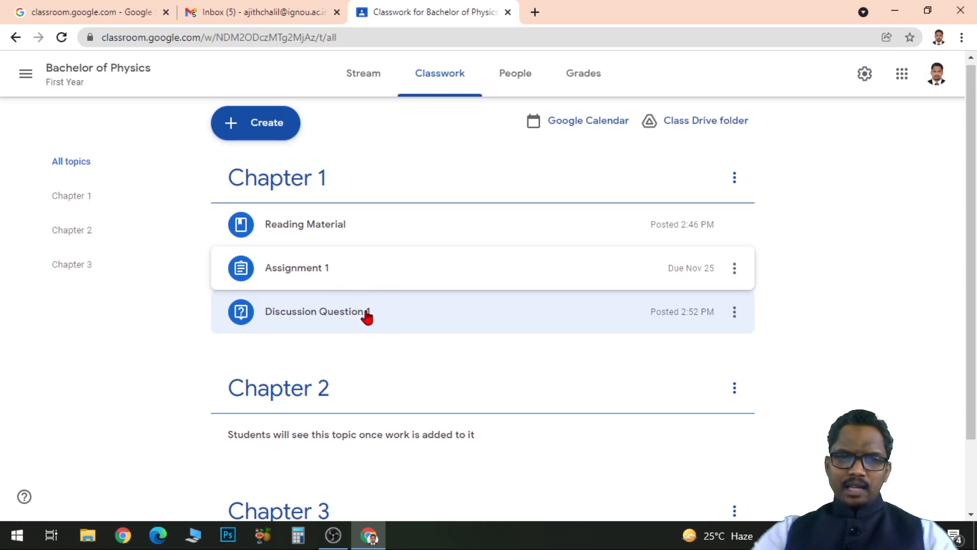
Create a quiz assignment titled "Test 1" with the instructions "Please attempt".
click(275, 133)
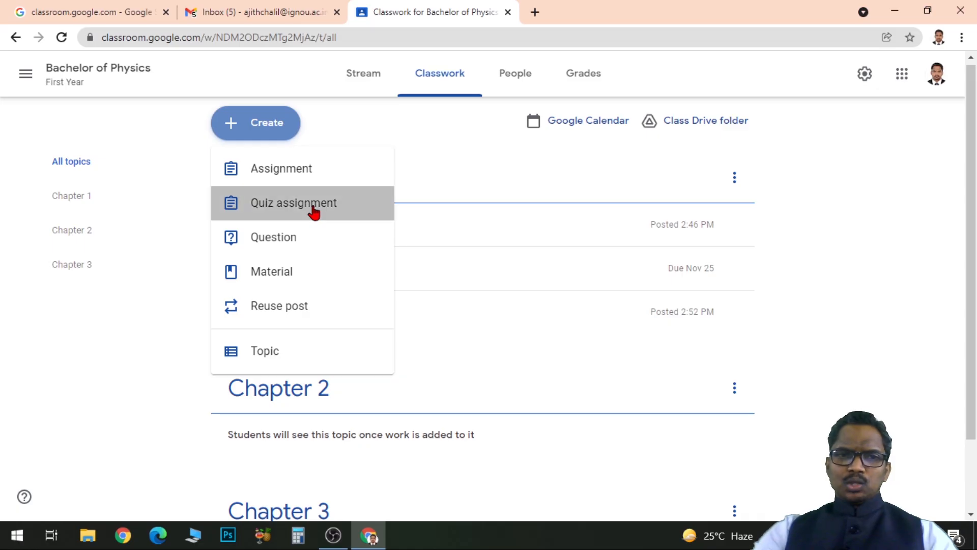
click(314, 212)
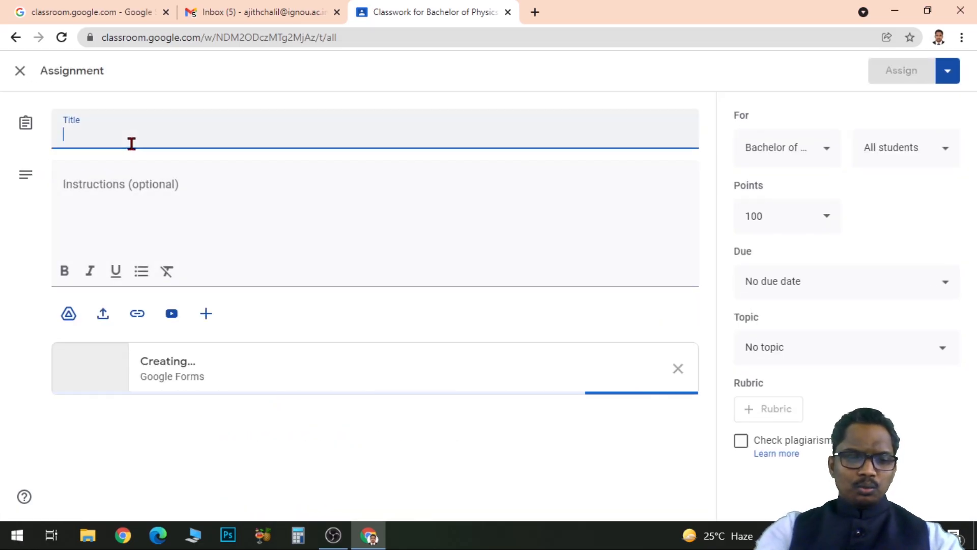
text(Te)
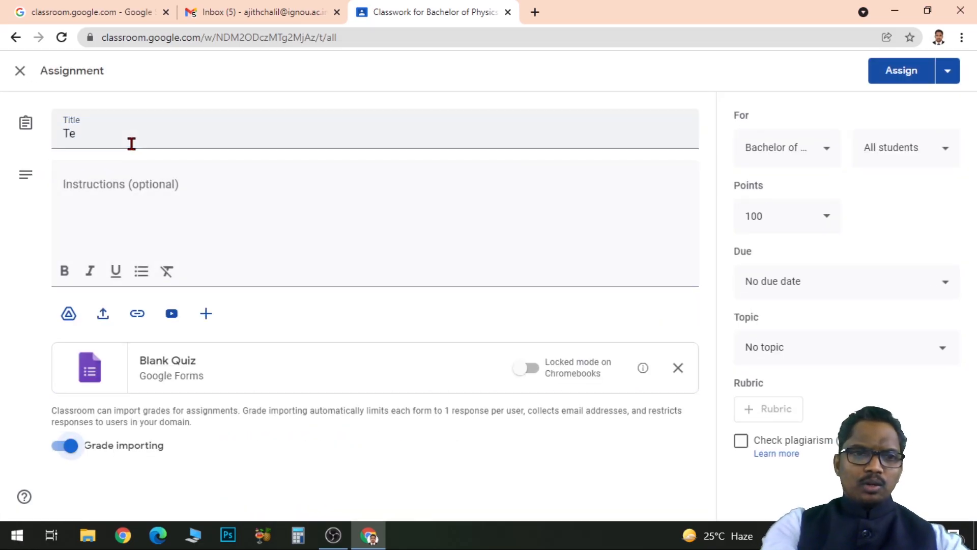
click(112, 132)
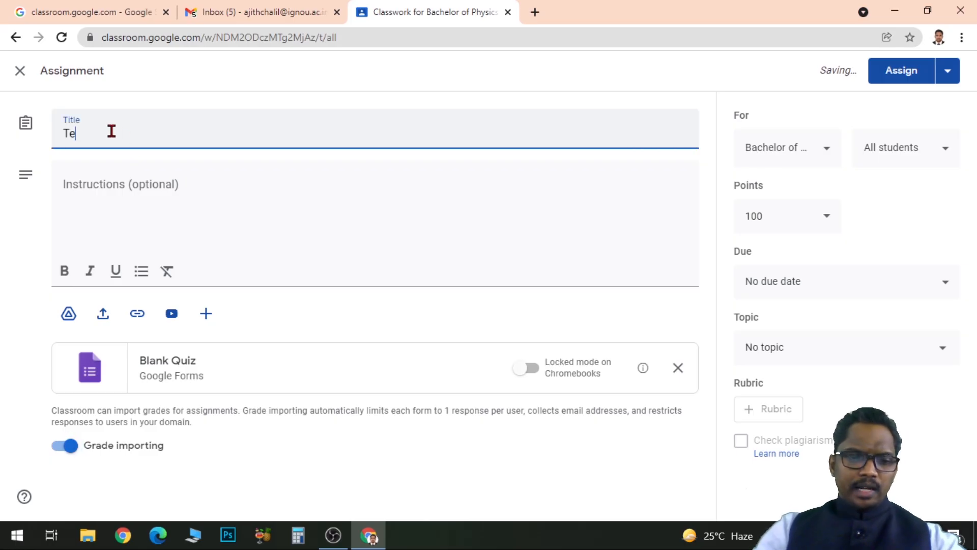
text(st 1)
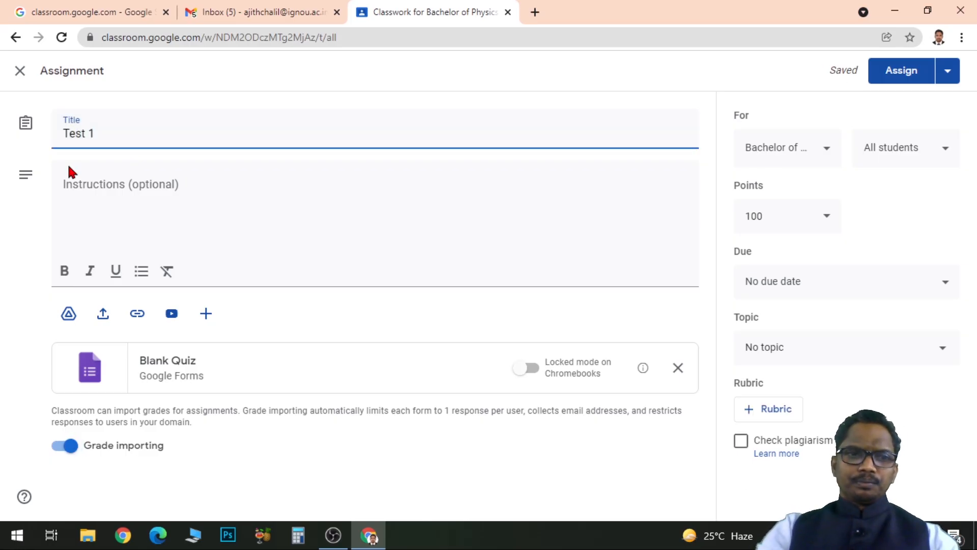
click(115, 189)
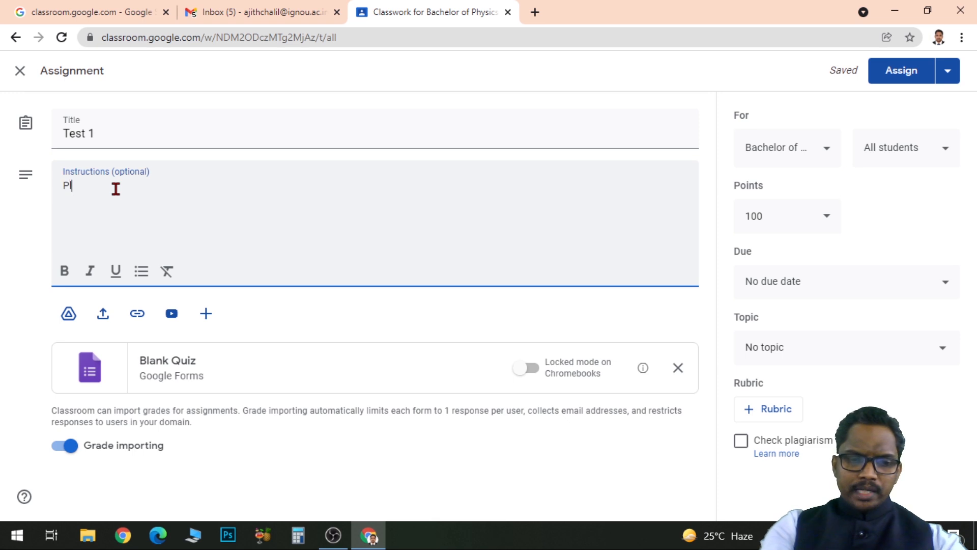
text(Please attempt)
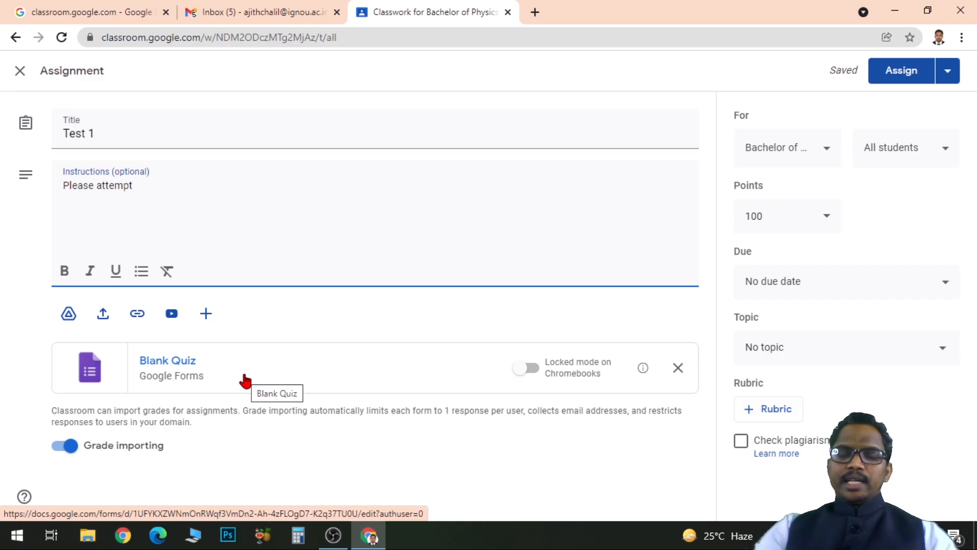
Open the attached Blank Quiz form, examine the available question types, and return to the Test 1 assignment.
click(173, 377)
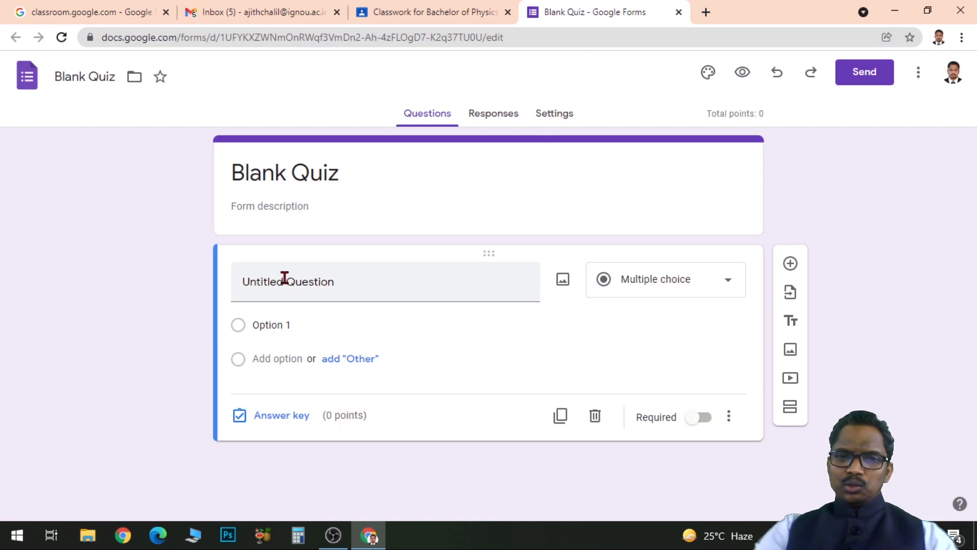
click(724, 283)
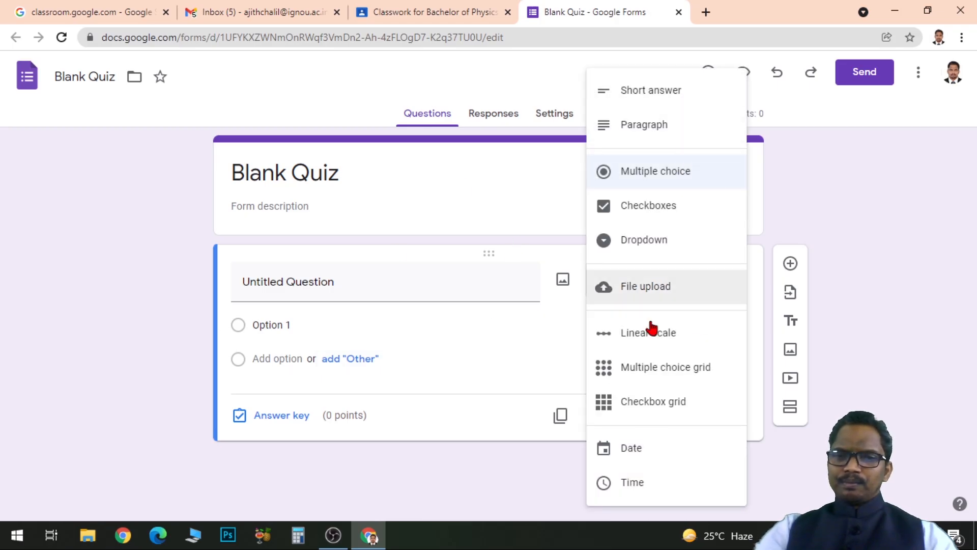
click(844, 248)
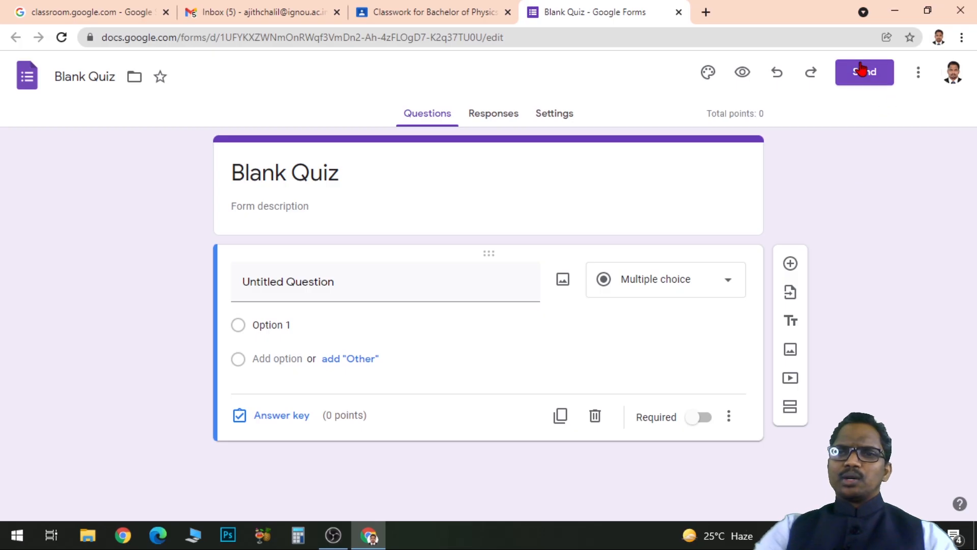
click(439, 15)
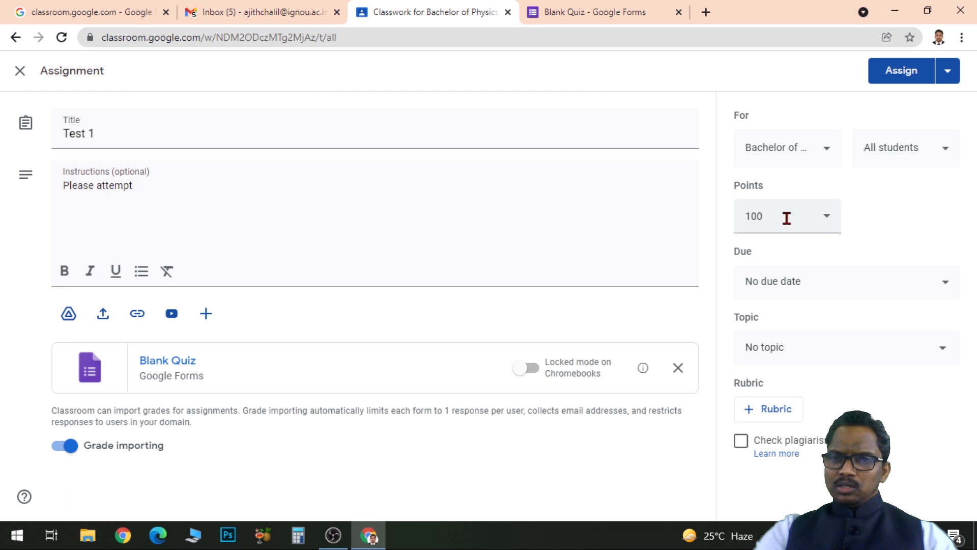
Set the points of Test 1 to 50 and file it under the topic Chapter 1.
drag(785, 216, 737, 215)
text(50)
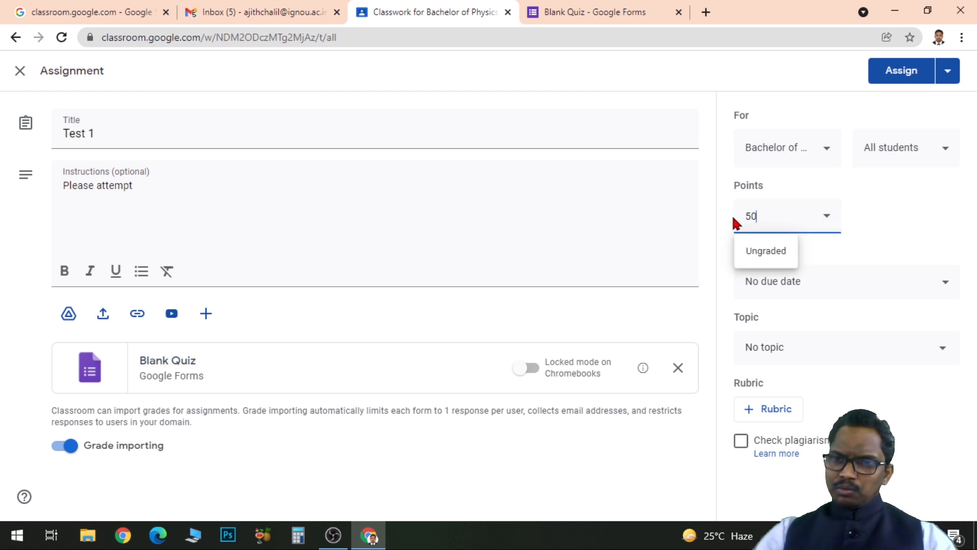
click(932, 212)
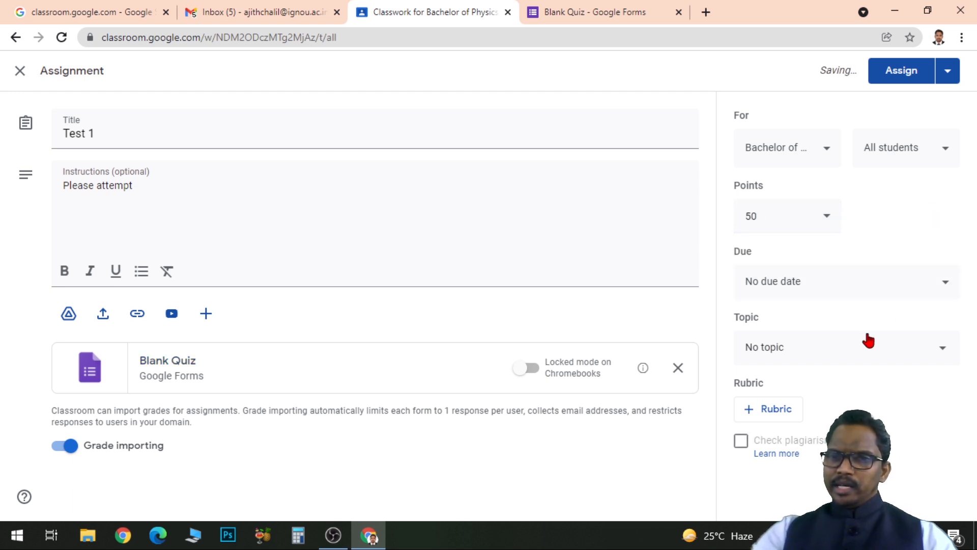
click(901, 357)
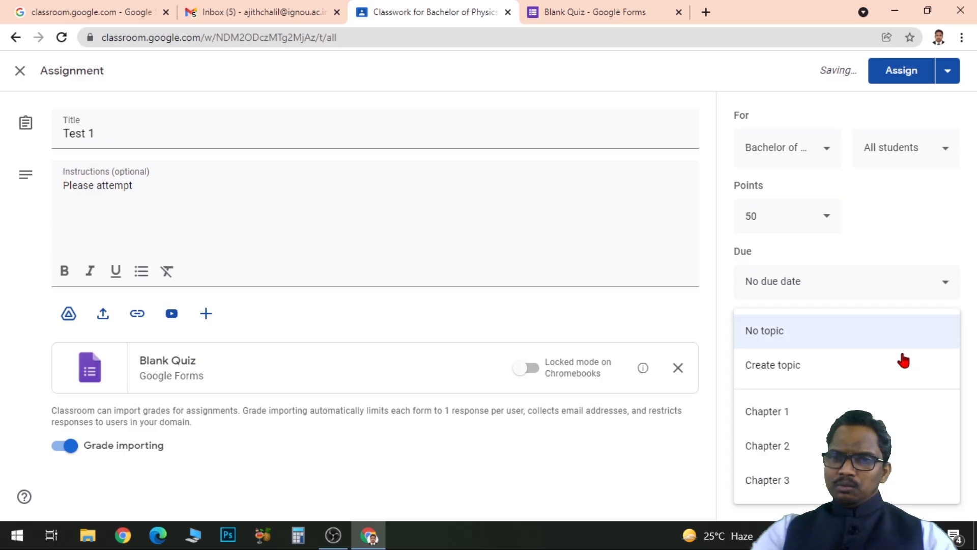
click(807, 421)
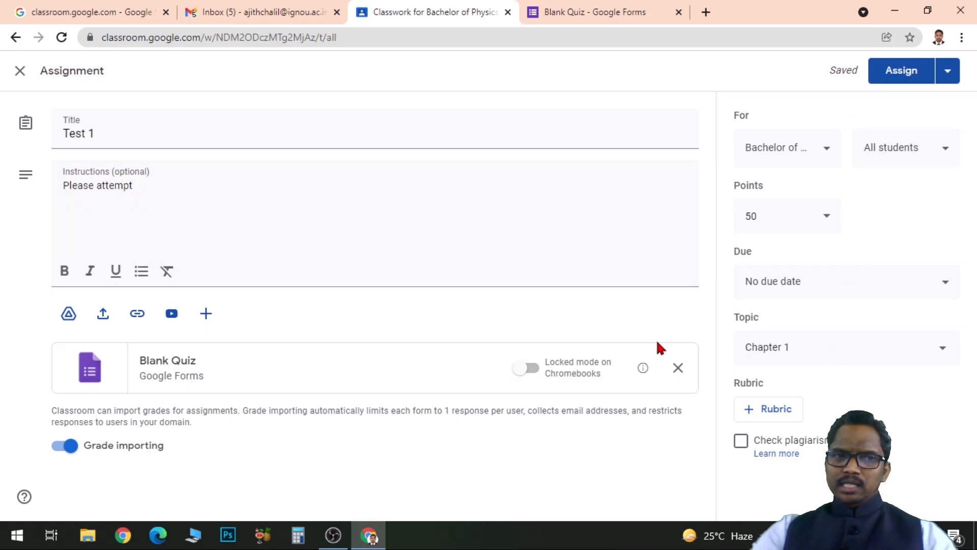
Assign Test 1 to the class and move it below Discussion Question 1, to the end of Chapter 1.
click(905, 74)
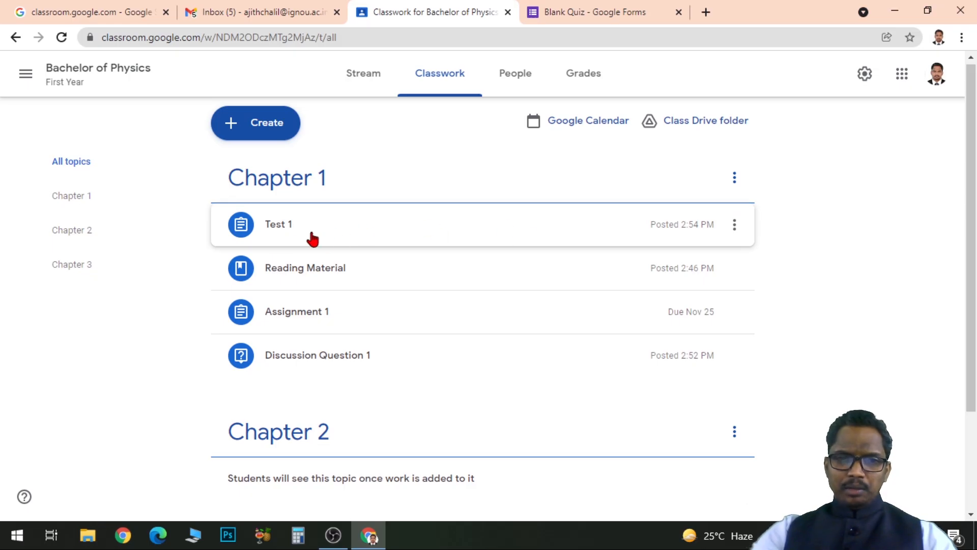
click(735, 226)
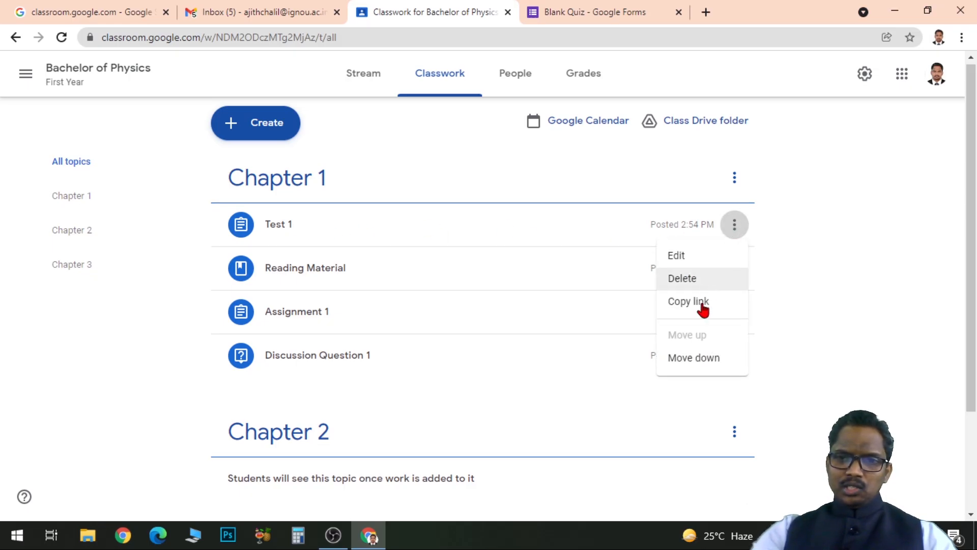
click(704, 363)
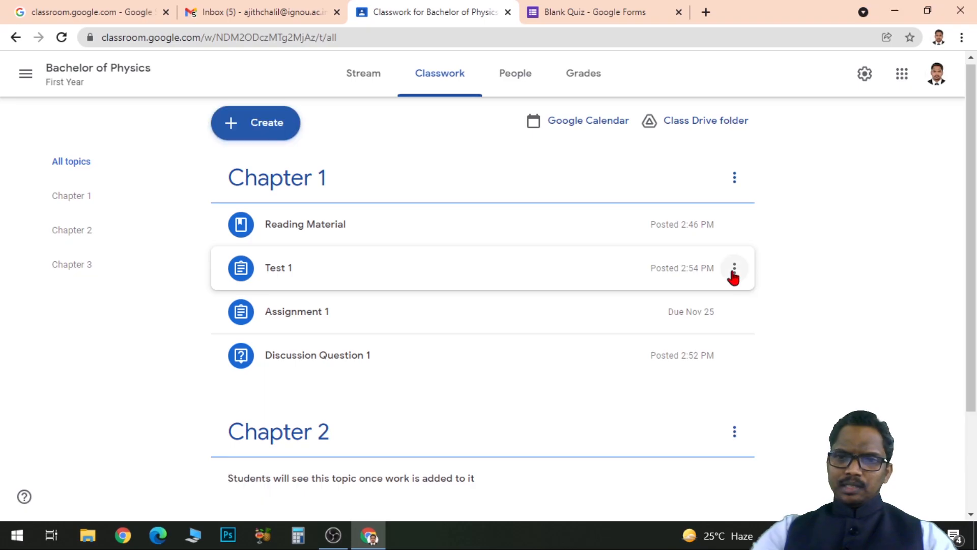
click(734, 268)
click(693, 402)
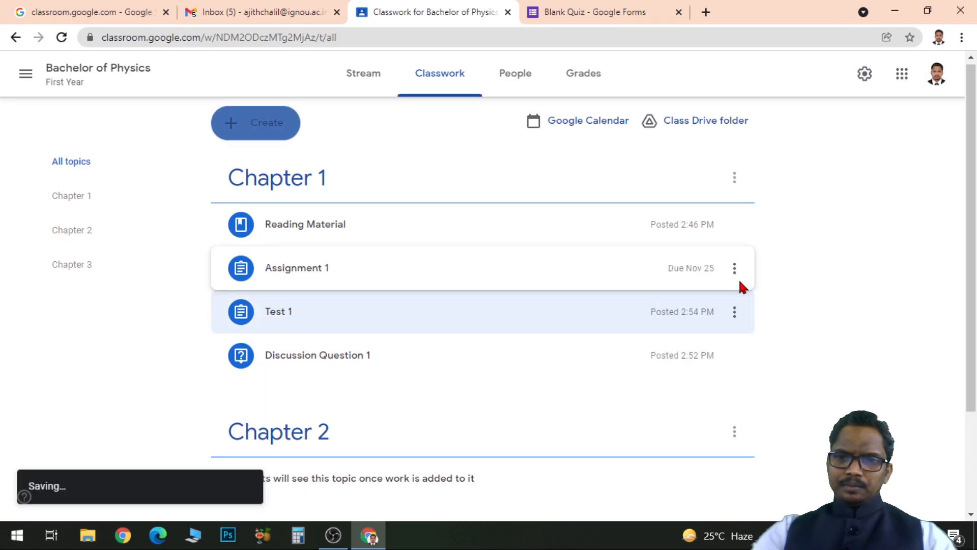
click(734, 312)
click(697, 444)
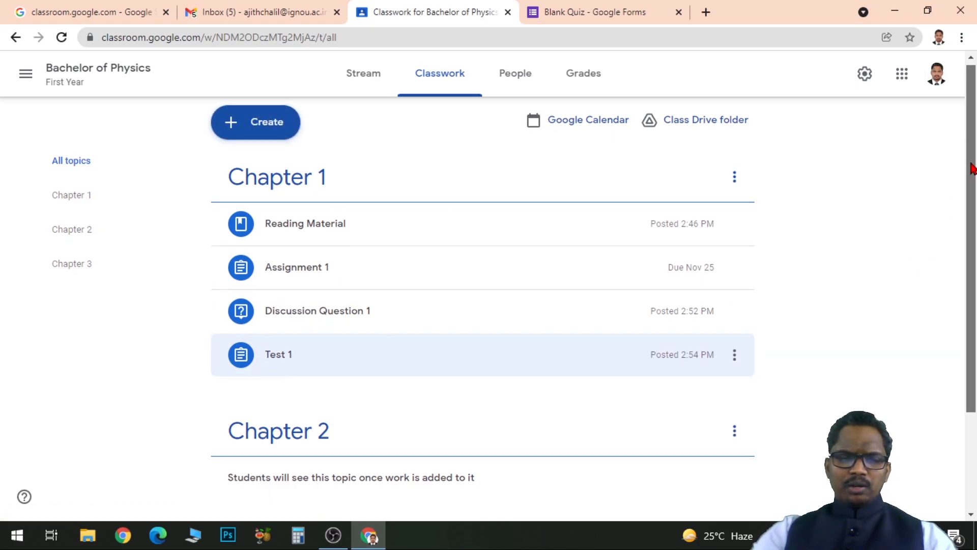
scroll(975, 191, down, 1)
drag(975, 190, 975, 200)
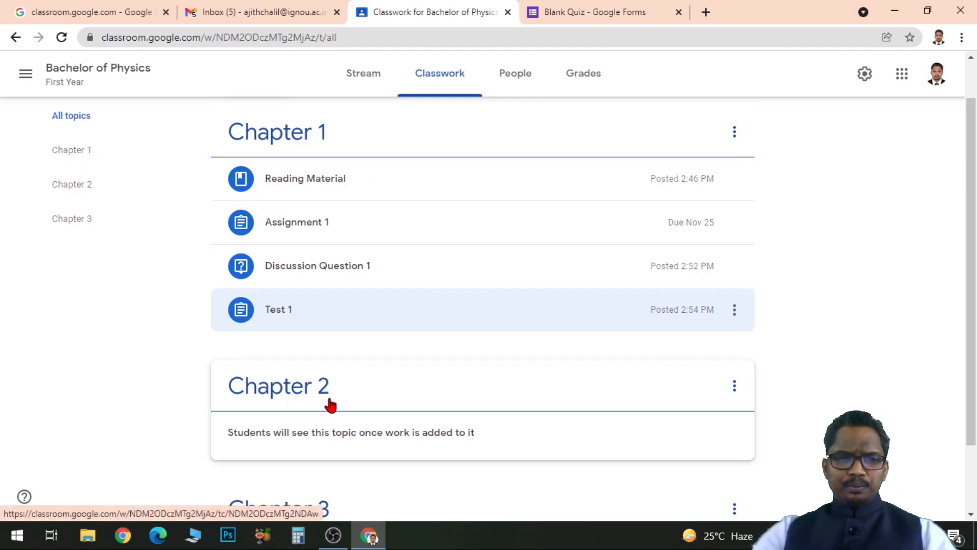
scroll(394, 397, up, 1)
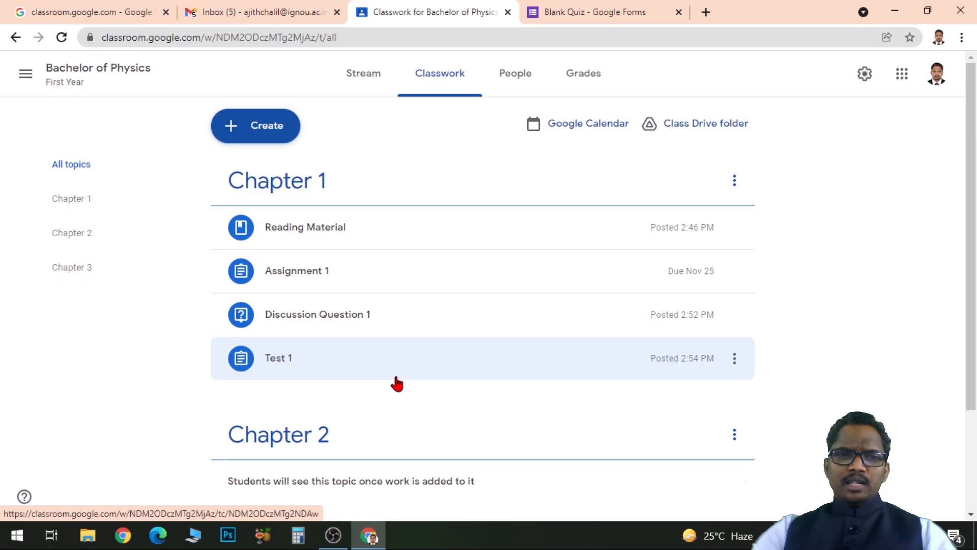
click(265, 132)
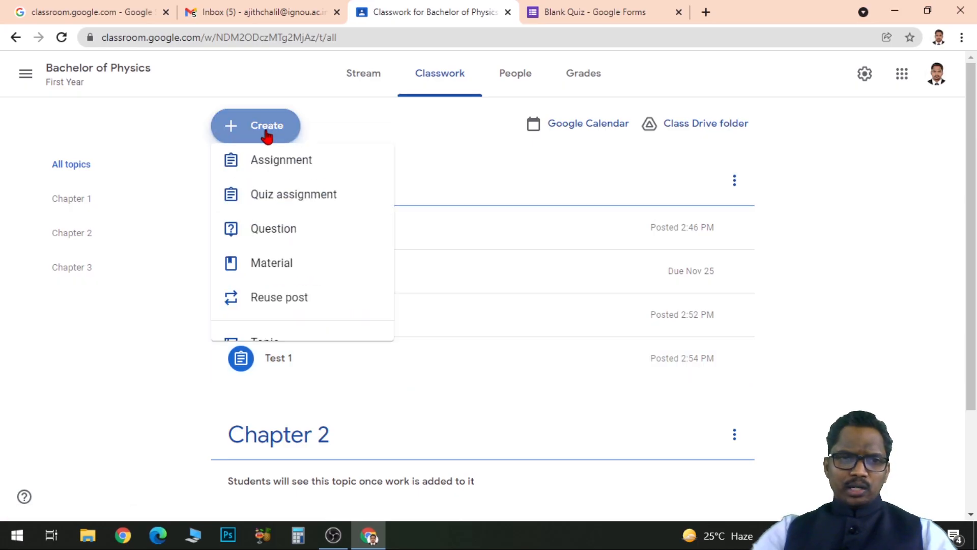
click(292, 175)
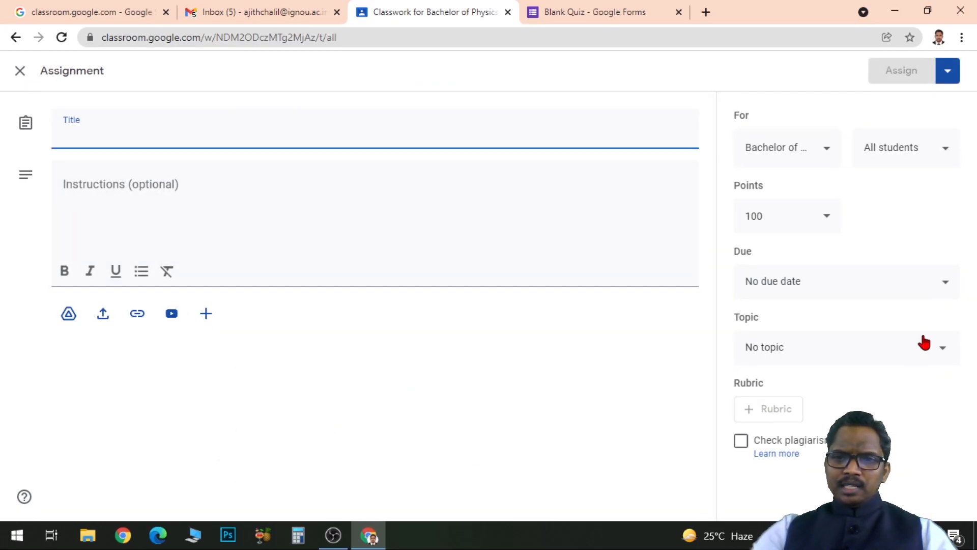
click(942, 355)
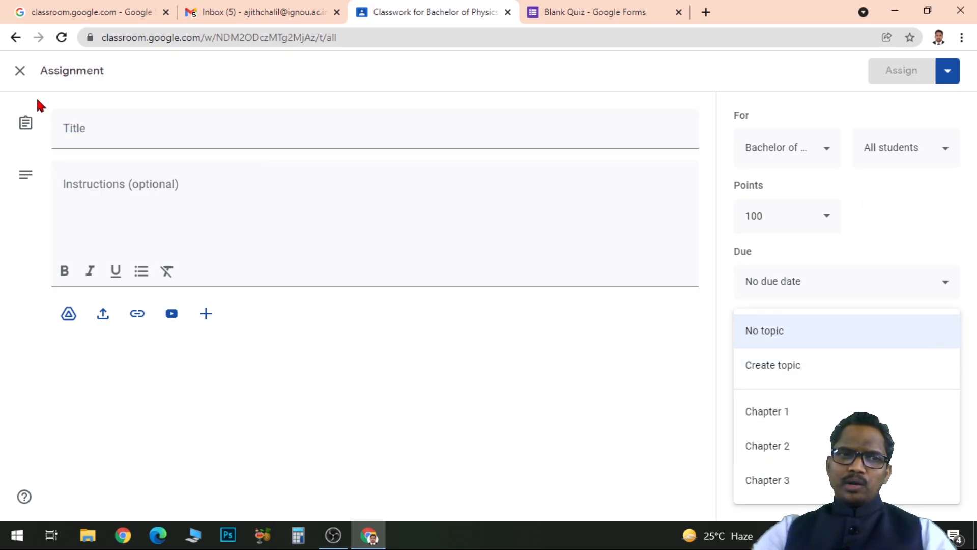
click(21, 72)
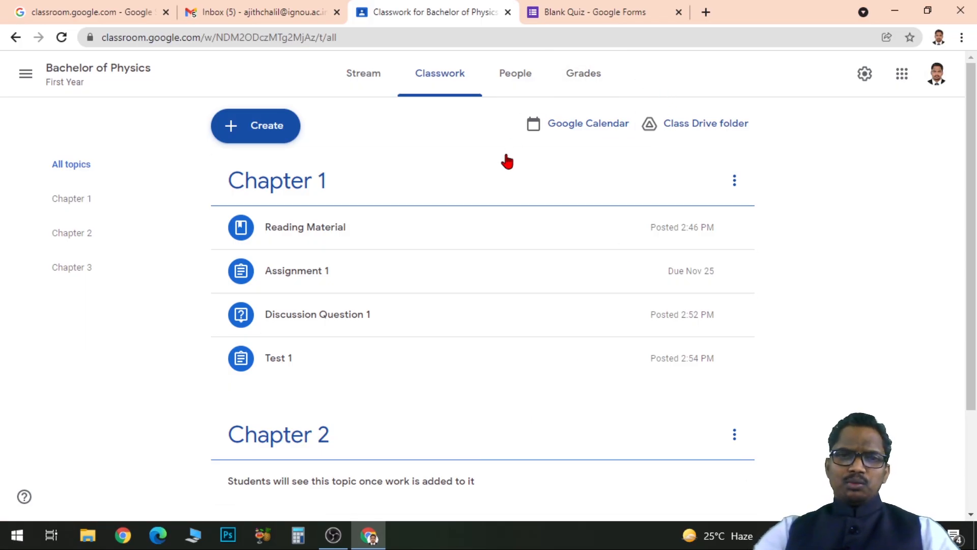
Invite a student to the class by searching for their name and choosing the matching e-mail contact.
click(515, 77)
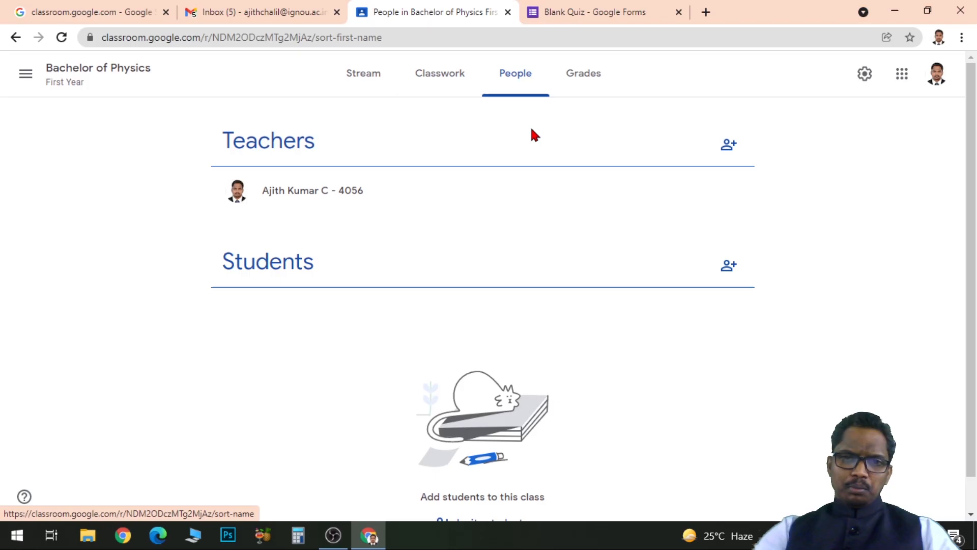
click(728, 266)
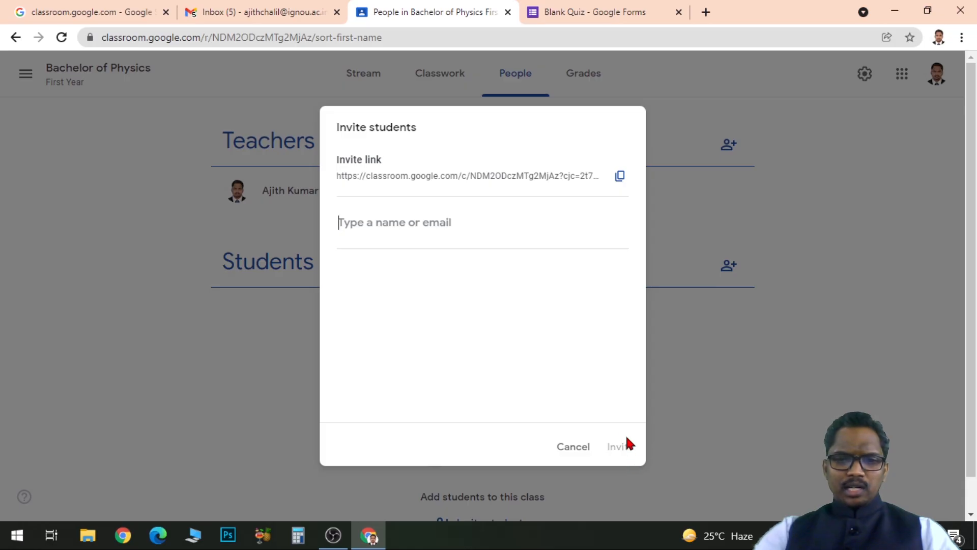
text(ajith)
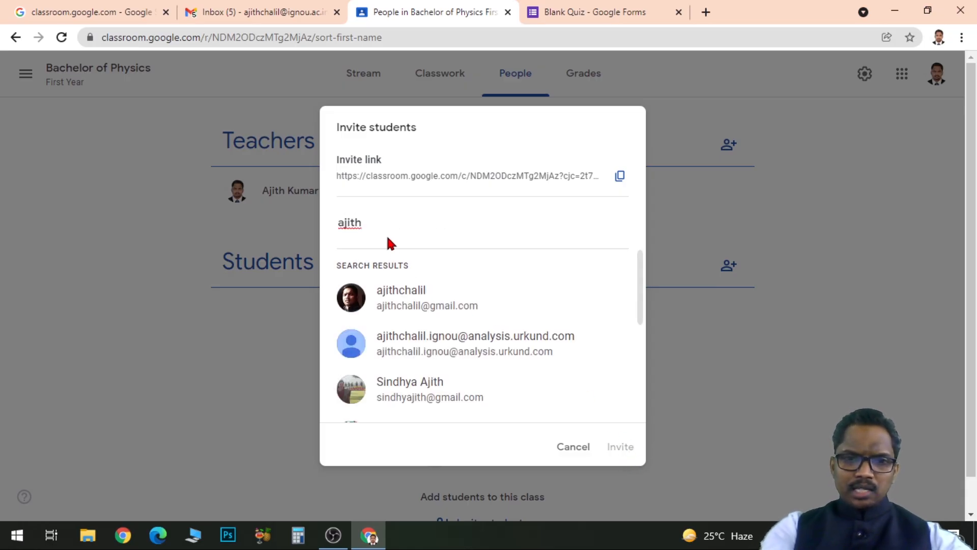
click(399, 305)
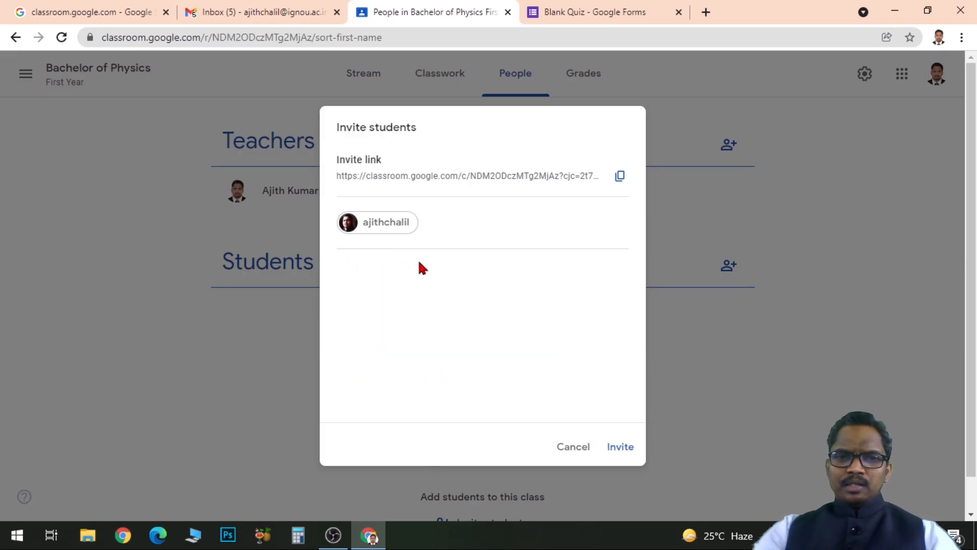
click(621, 450)
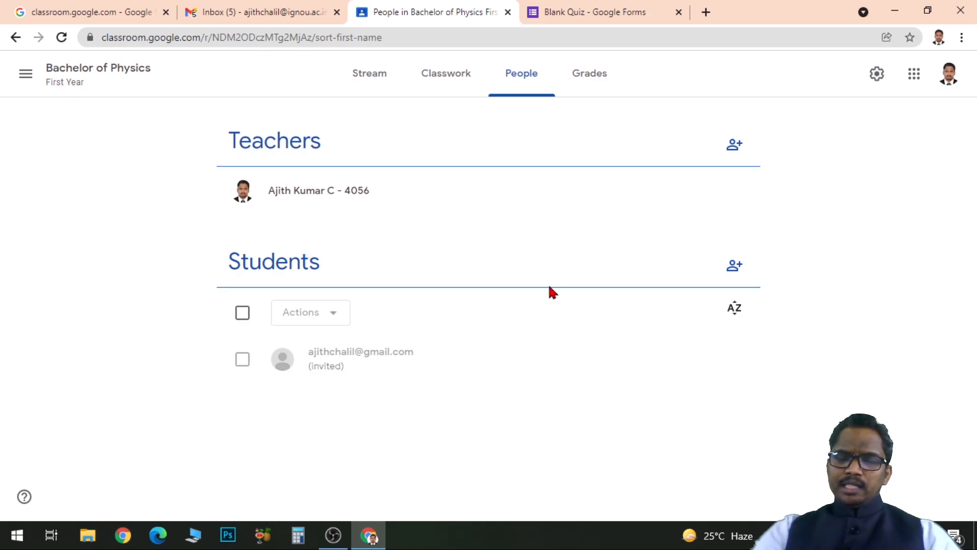
Review the class code and posts in the stream, the form for inviting teachers, and the class gradebook.
click(371, 82)
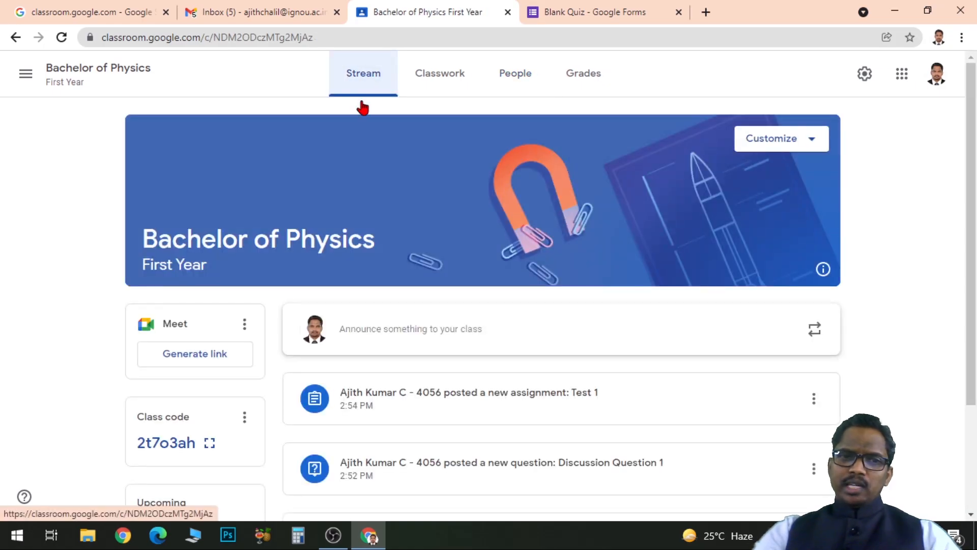
drag(975, 101, 975, 199)
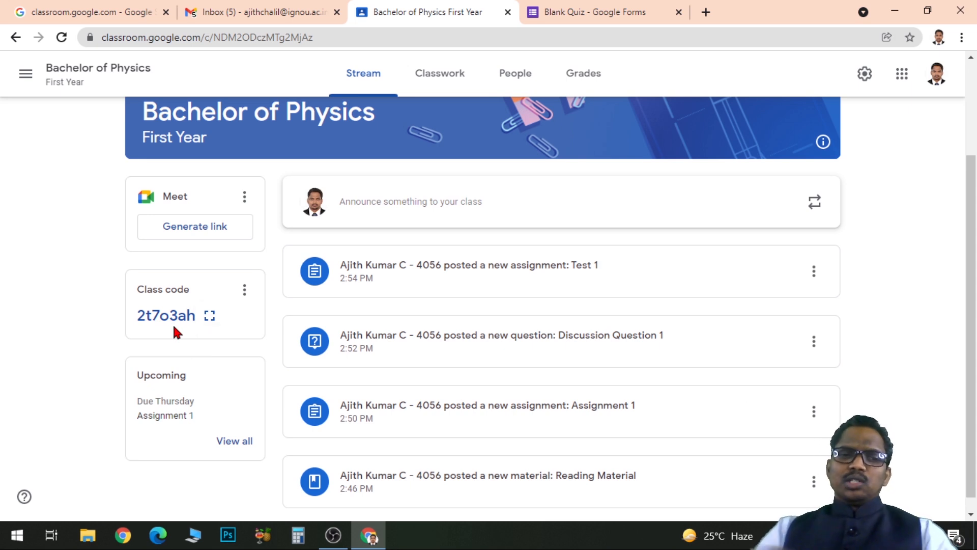
scroll(707, 266, up, 3)
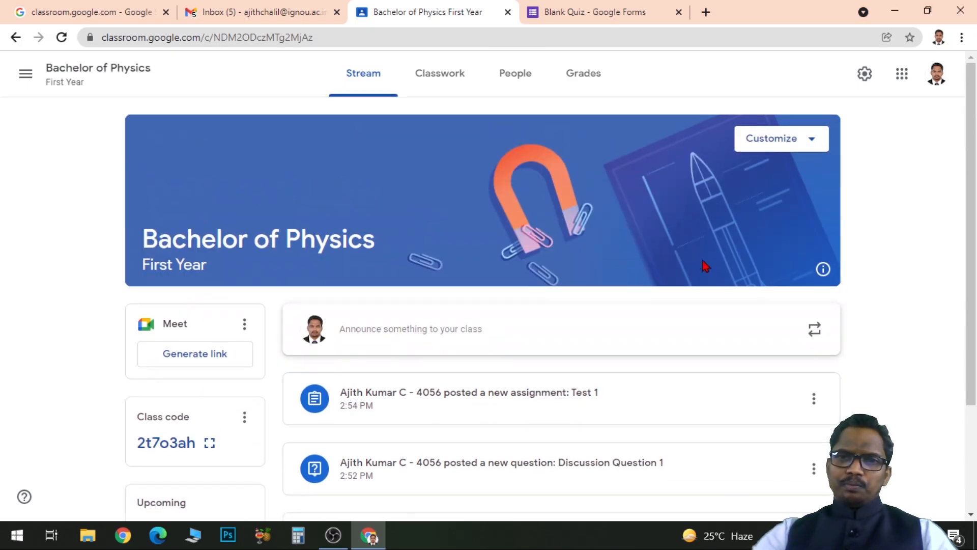
click(525, 78)
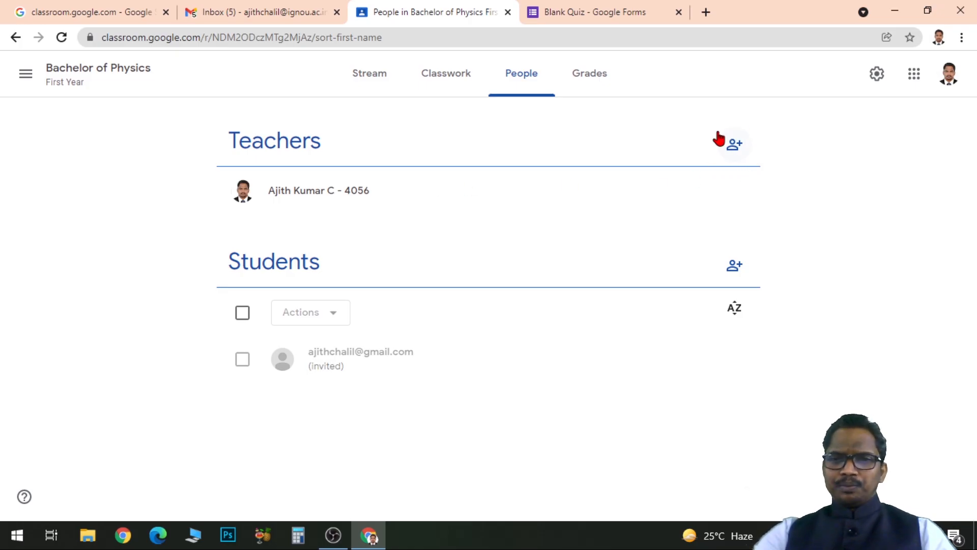
click(736, 148)
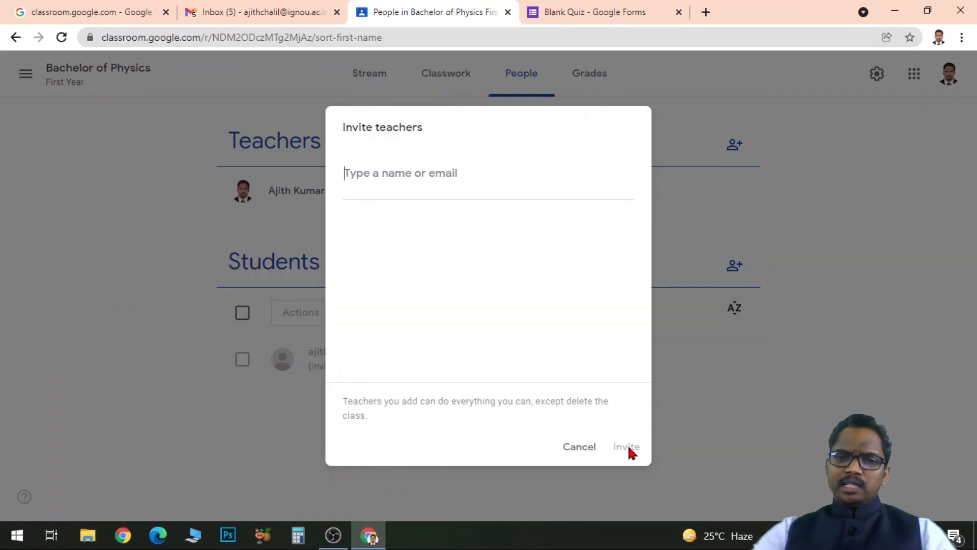
click(587, 450)
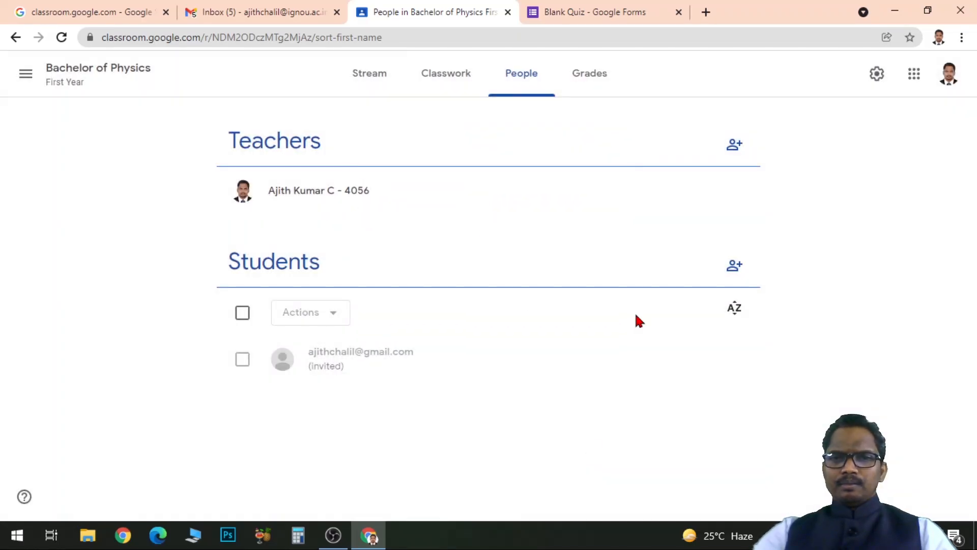
click(592, 78)
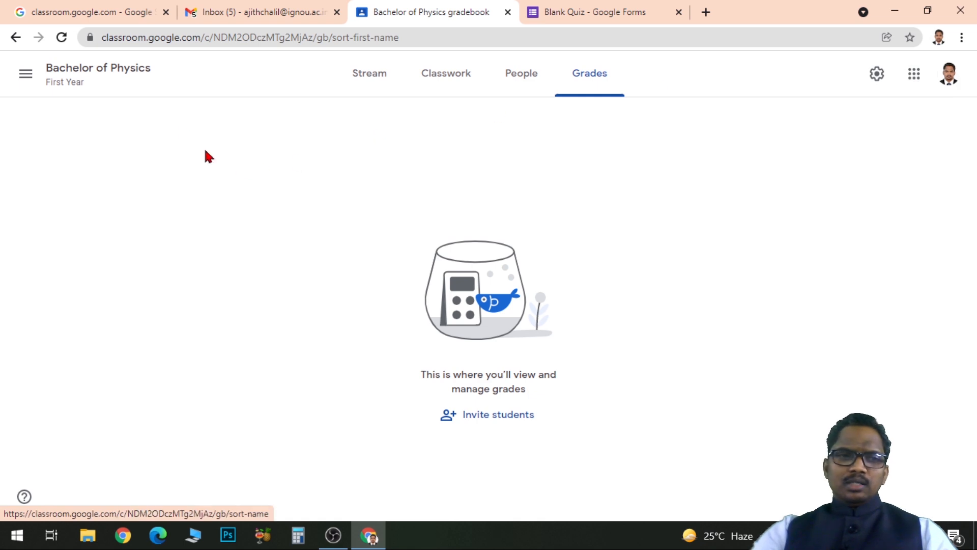
Change the class stream's theme to the Chemistry image from the Math & Science gallery.
click(369, 86)
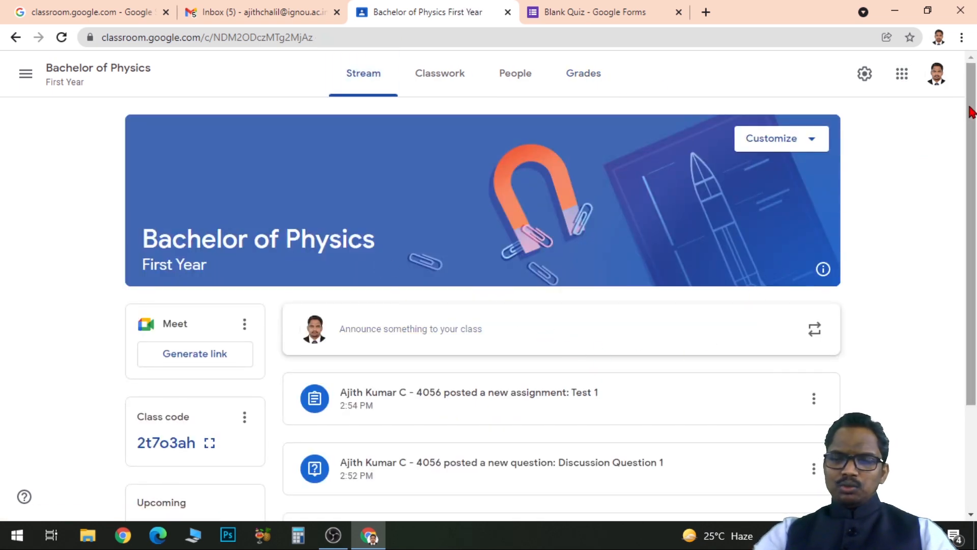
scroll(972, 113, down, 3)
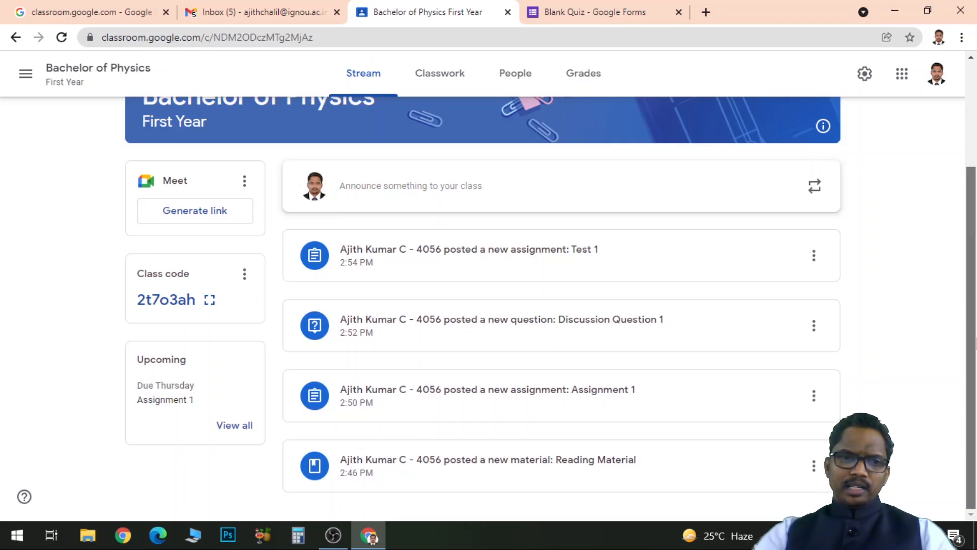
scroll(809, 153, up, 3)
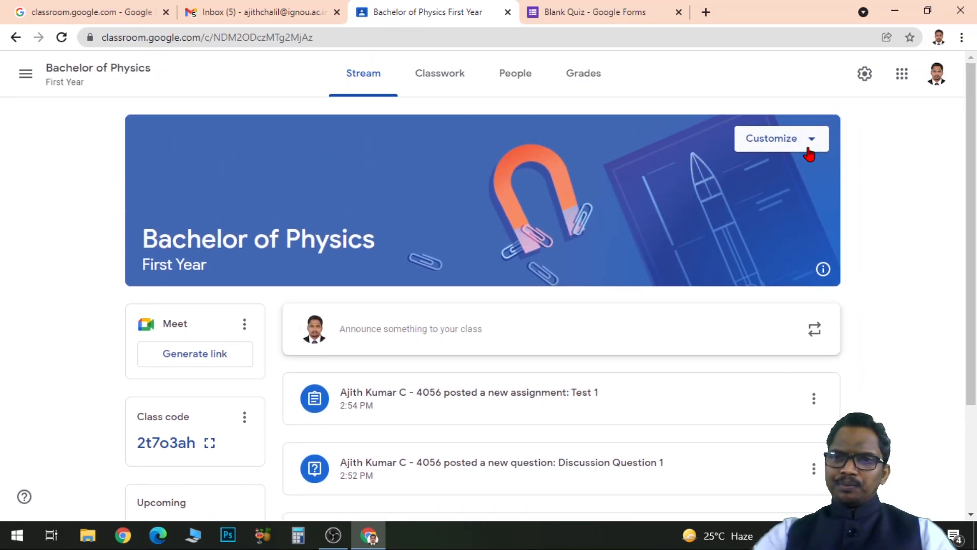
click(810, 145)
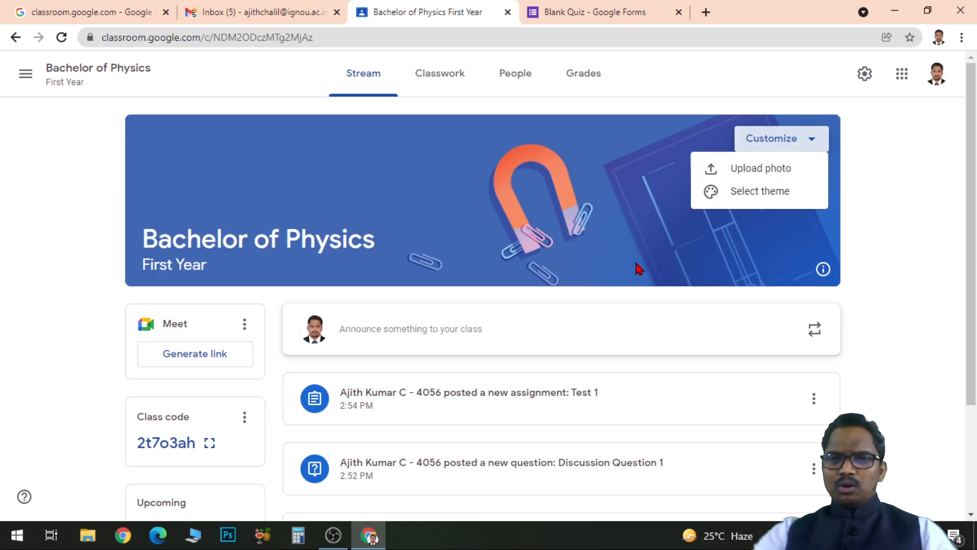
click(729, 146)
click(812, 145)
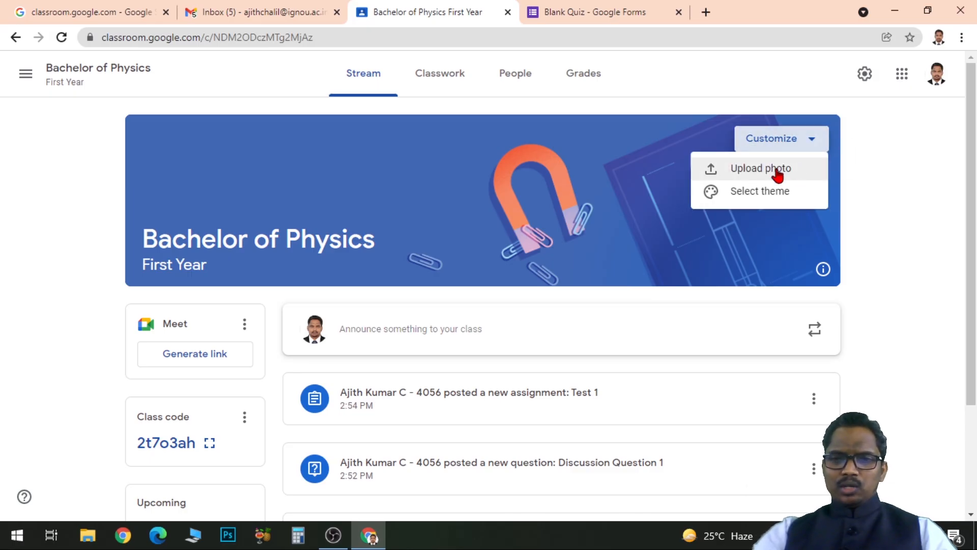
click(771, 199)
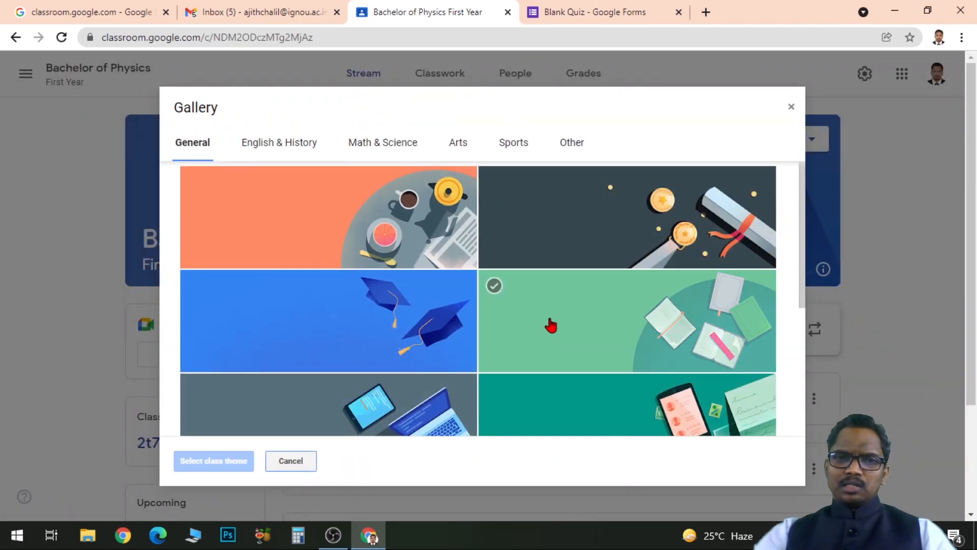
click(390, 145)
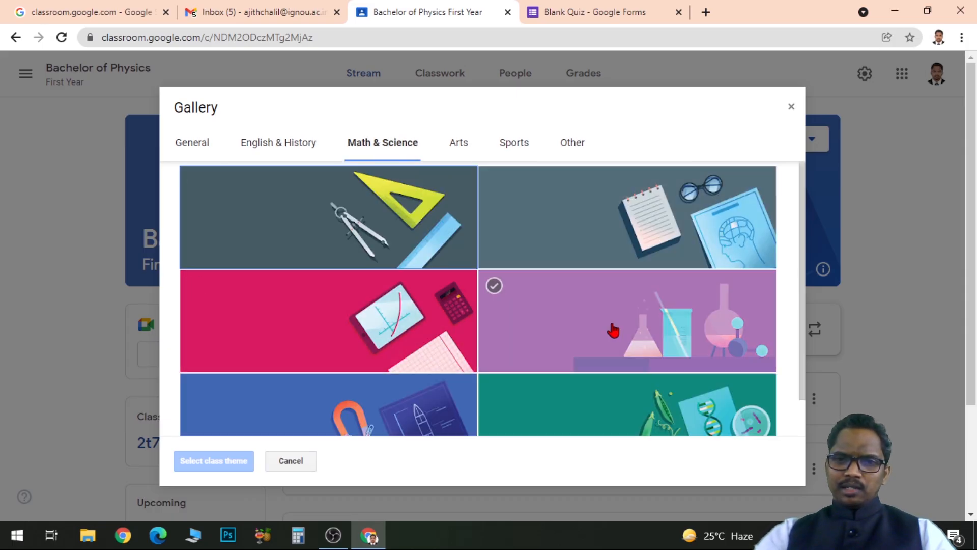
scroll(560, 320, down, 3)
scroll(659, 391, up, 2)
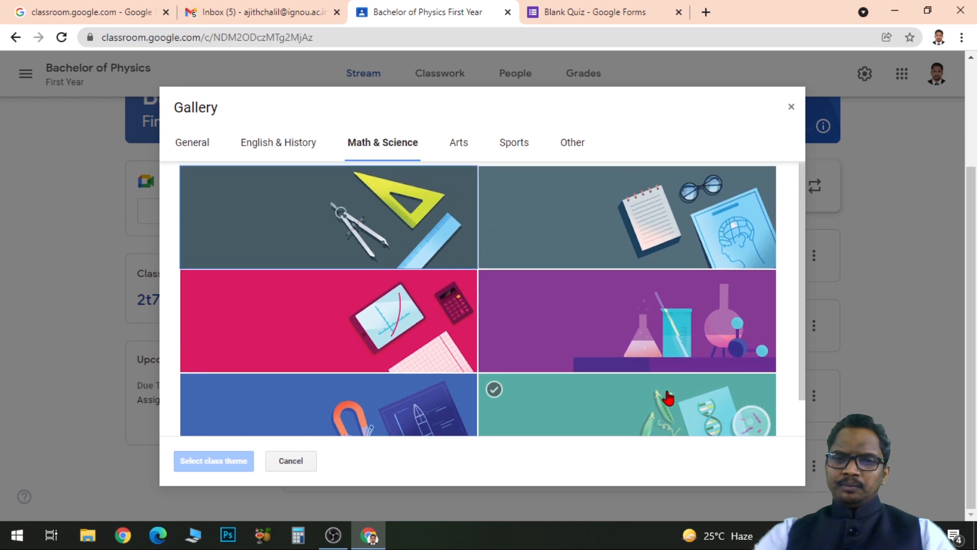
click(576, 326)
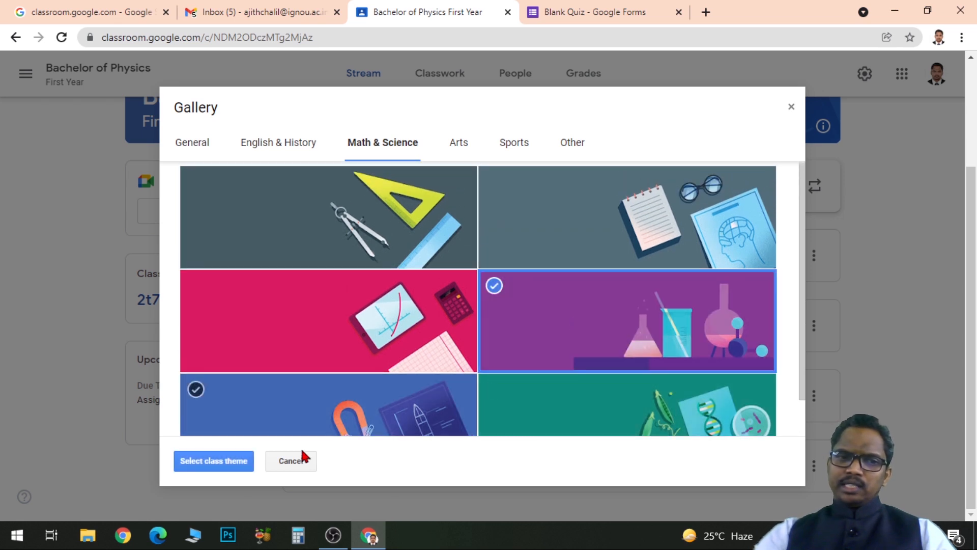
click(211, 461)
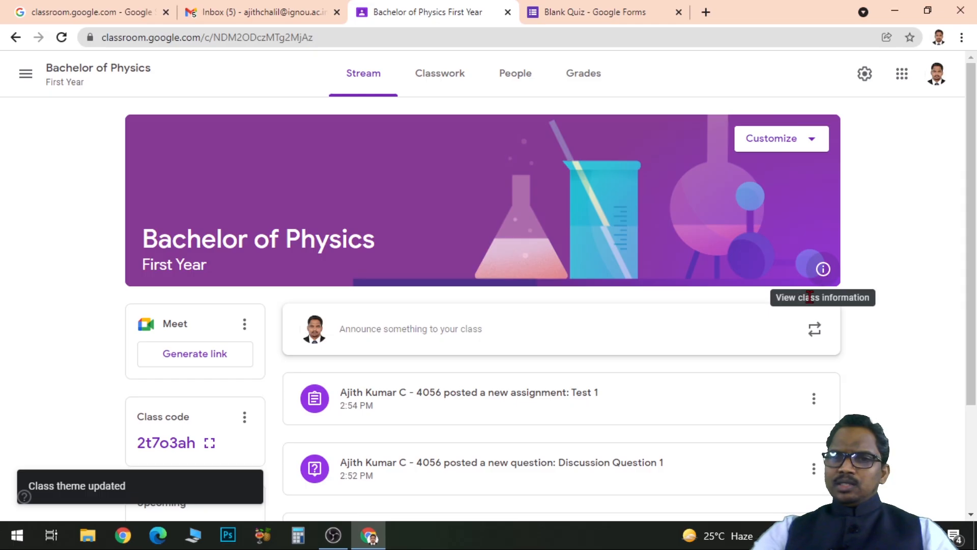
Check the class information in the stream header, and generate a class Meet link that is visible to students.
click(824, 270)
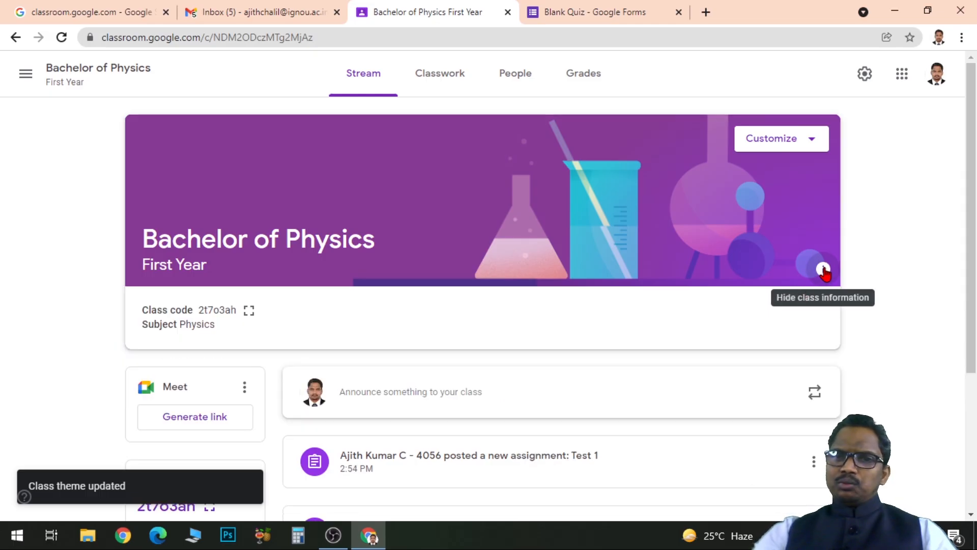
click(823, 269)
scroll(560, 254, down, 3)
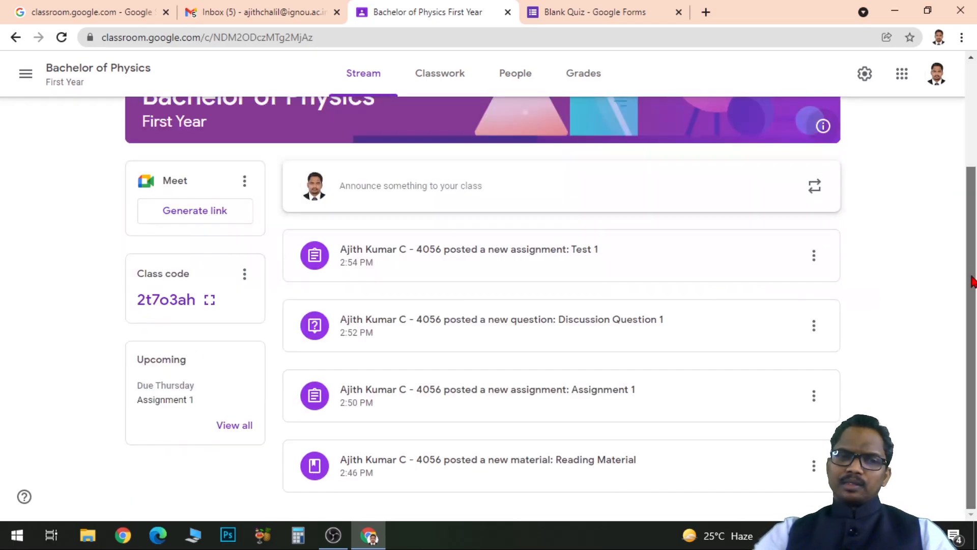
click(201, 214)
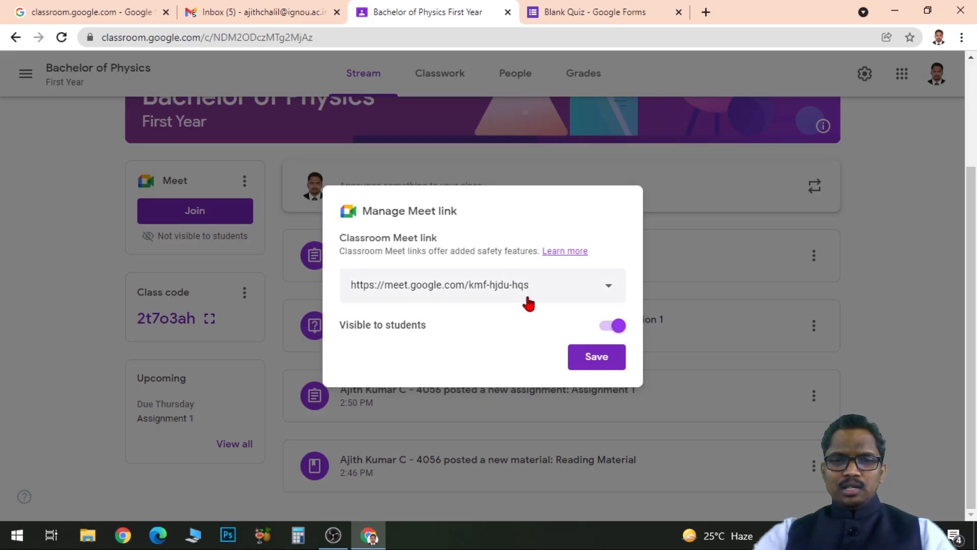
click(597, 359)
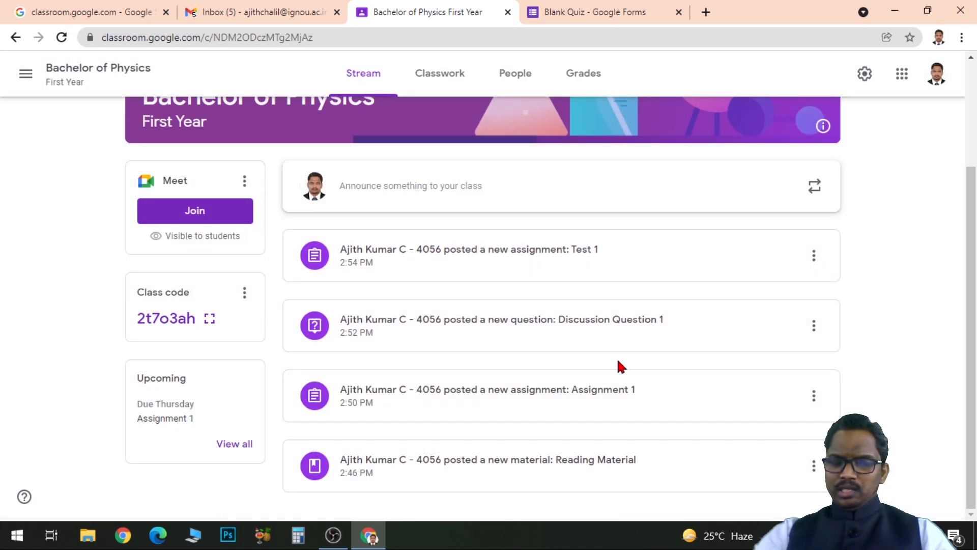
scroll(617, 366, up, 3)
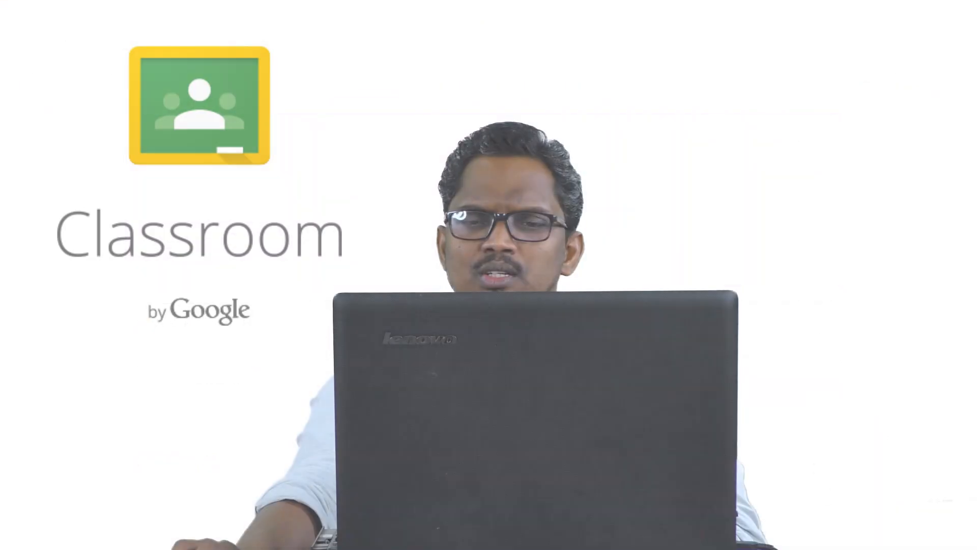